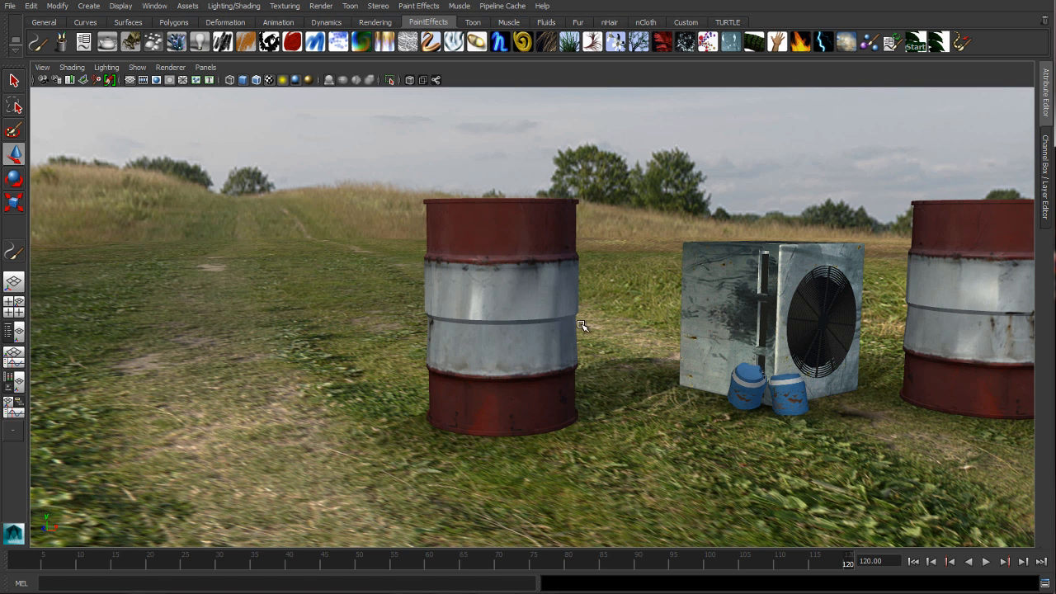
Paint a short Daisy Large stroke on the grass beside the nearest red-and-white barrel
click(617, 45)
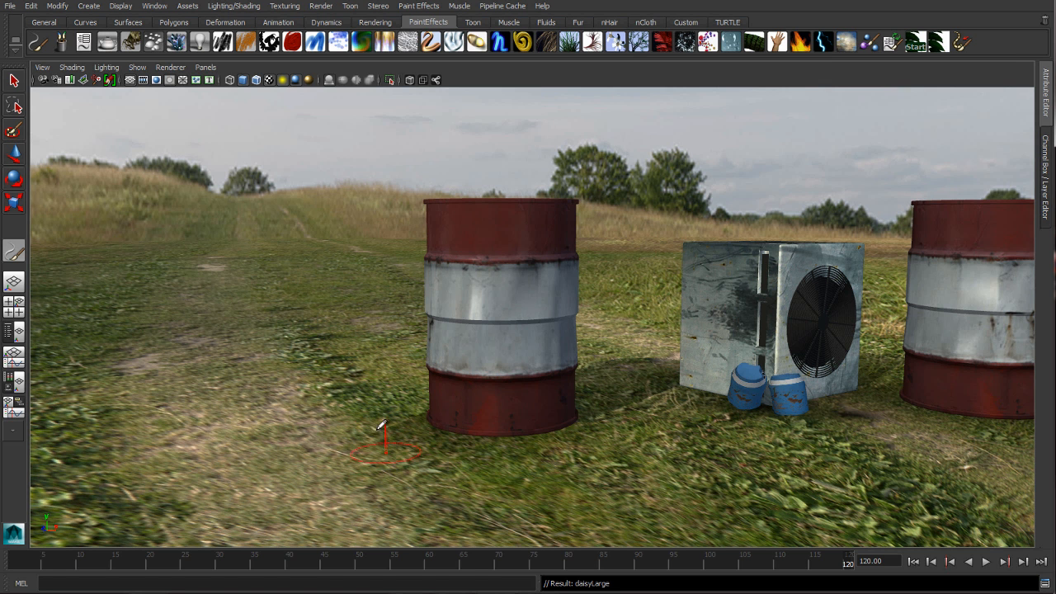
drag(367, 406, 396, 411)
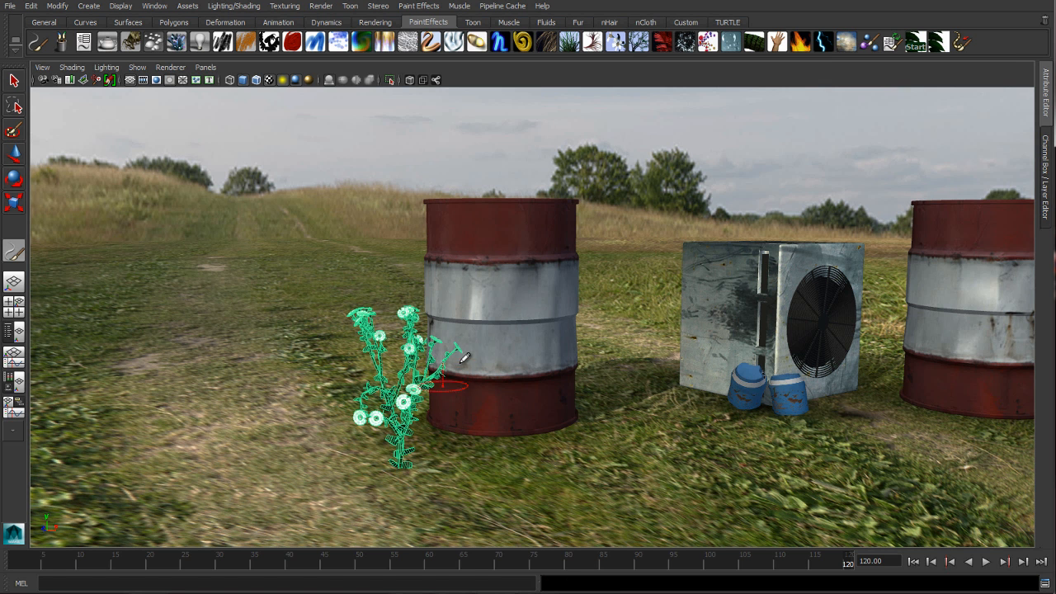
alt+drag(495, 295, 478, 300)
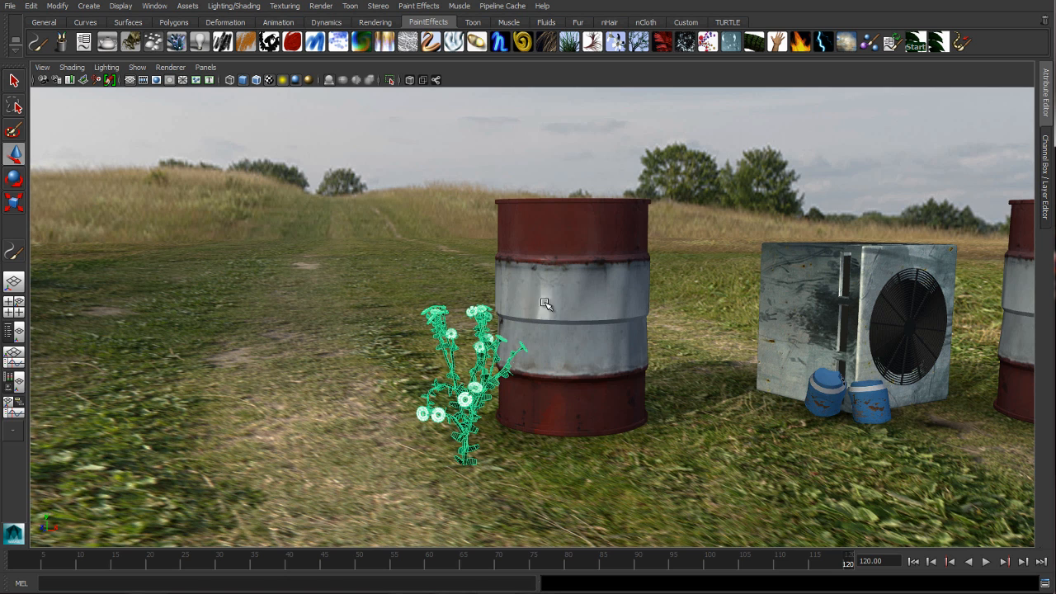
Make the daisy stroke collide with the neighbouring barrel, and move that barrel away from the plant towards the metal fan box
click(575, 305)
alt+drag(577, 302, 551, 302)
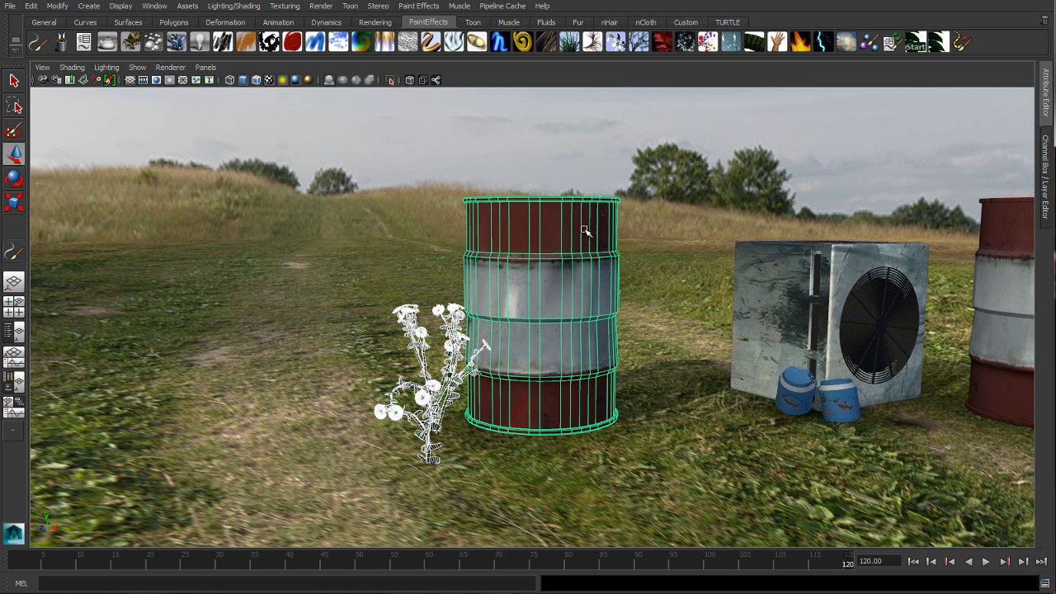
key(space)
click(688, 255)
click(711, 358)
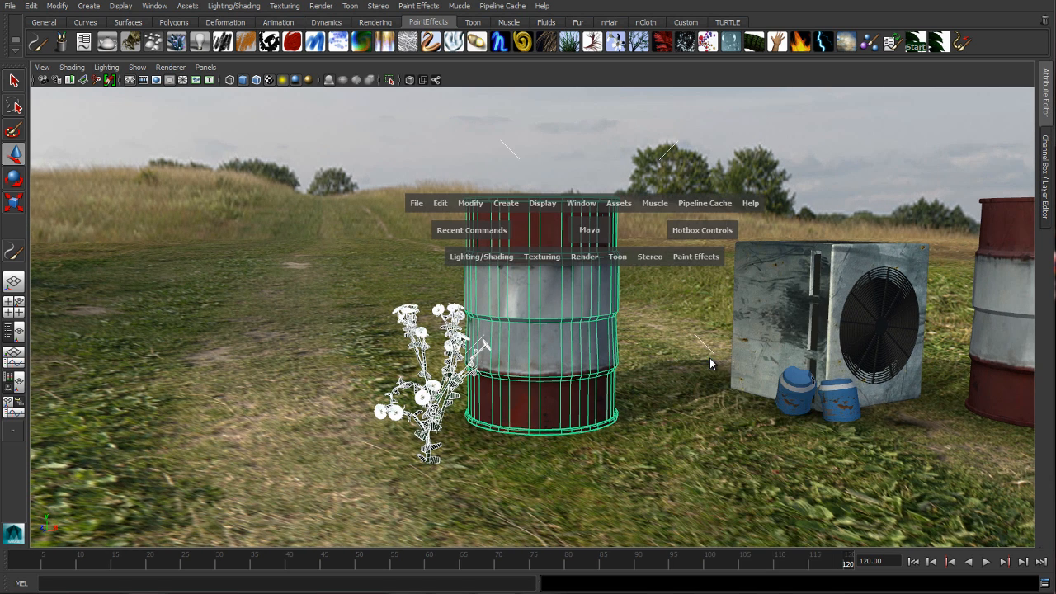
mouse_move(554, 308)
mouse_down()
mouse_move(627, 310)
mouse_move(528, 302)
mouse_move(603, 323)
mouse_move(608, 313)
mouse_move(594, 308)
mouse_move(611, 308)
mouse_up()
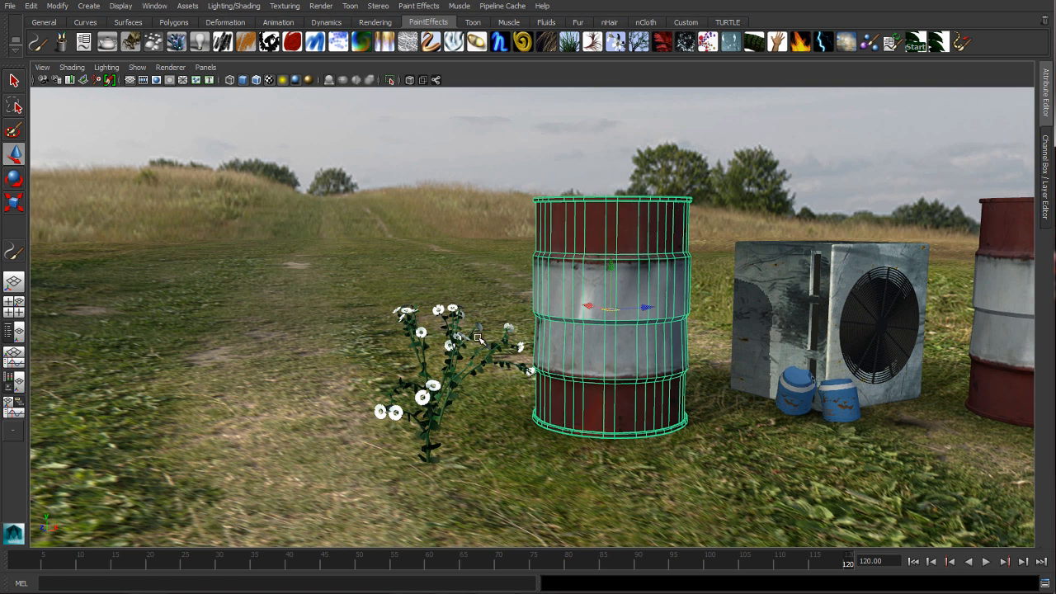
In the daisy brush's Forces settings, set Surface Attract to 1 and Max Attract Distance to 50
click(459, 340)
mouse_move(429, 388)
alt+mouse_down()
mouse_move(434, 375)
mouse_move(347, 245)
mouse_move(314, 224)
alt+mouse_up()
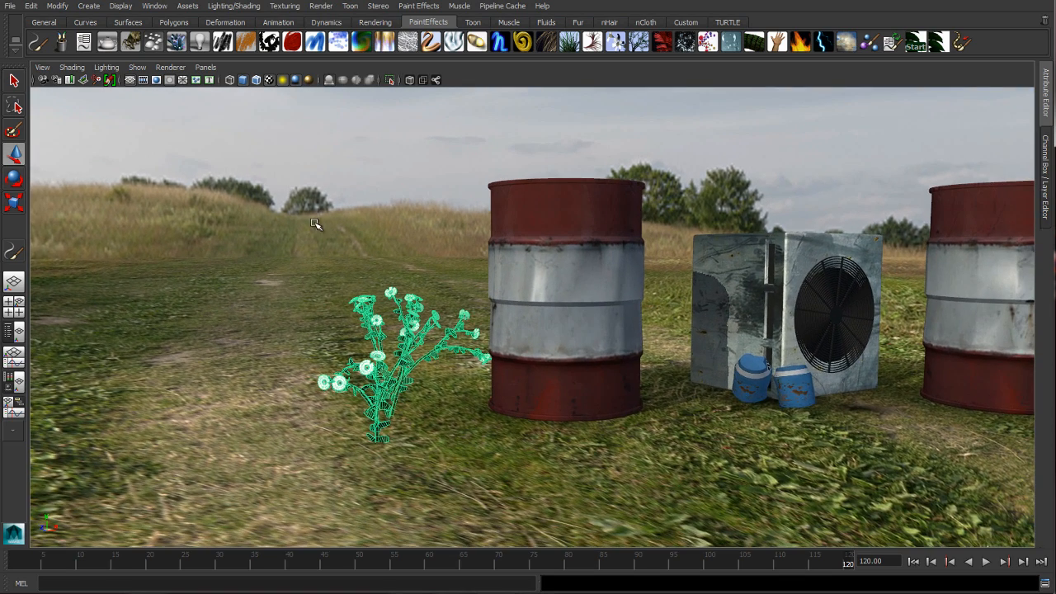
key(ctrl+a)
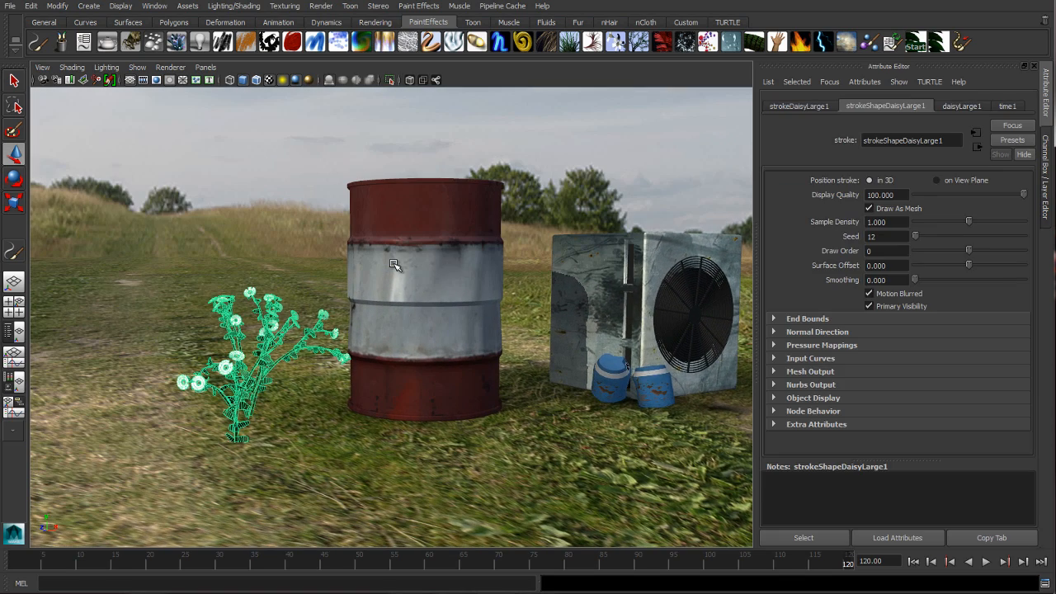
click(956, 113)
drag(1026, 380, 1021, 353)
double_click(887, 290)
text(1)
key(Return)
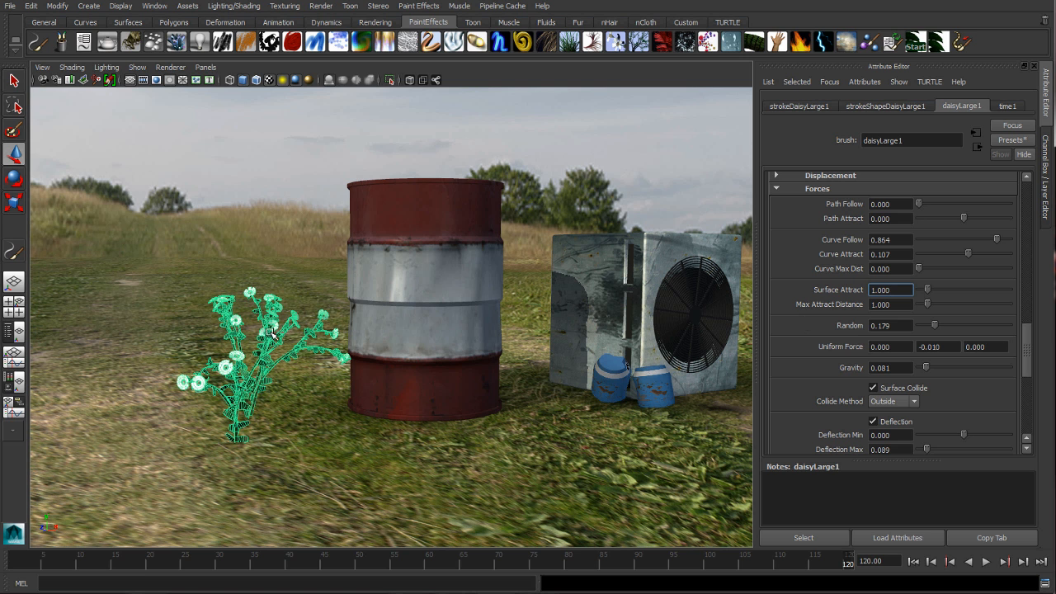
double_click(886, 305)
text(50)
key(Return)
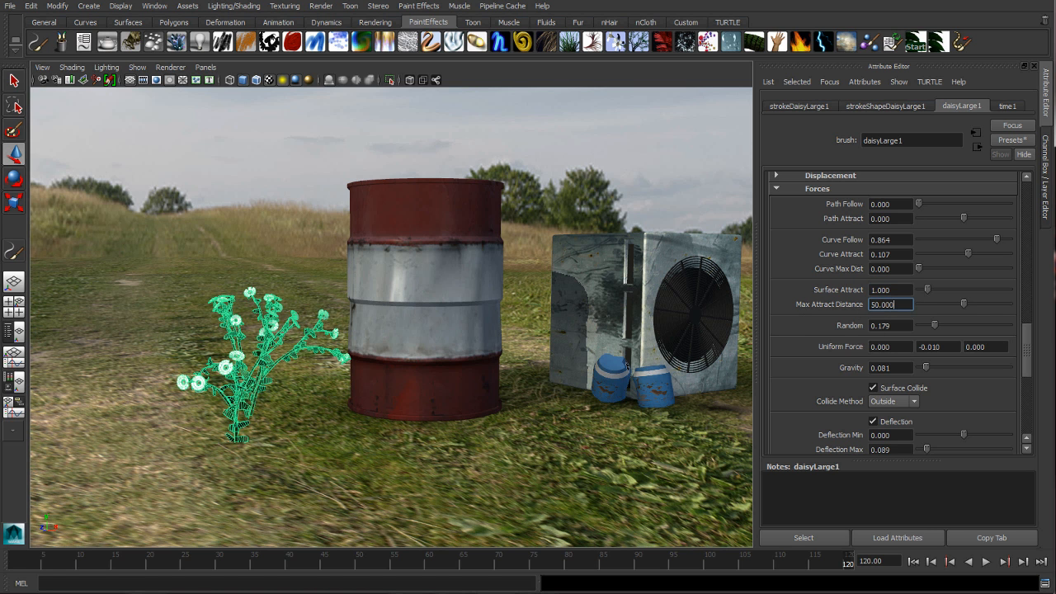
Move the barrel near the daisy to test the surface attraction, and clear the selection
click(462, 301)
drag(422, 297, 482, 306)
click(347, 204)
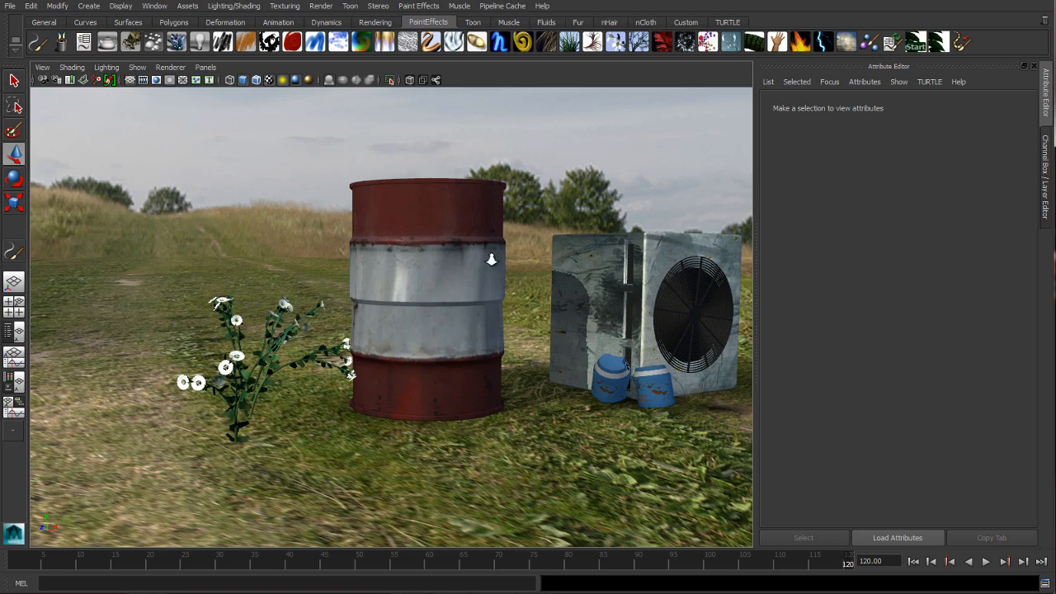
Hide the Attribute Editor and select the body of the rusty ambulance
alt+right_drag(491, 259, 293, 245)
alt+right_drag(578, 259, 396, 255)
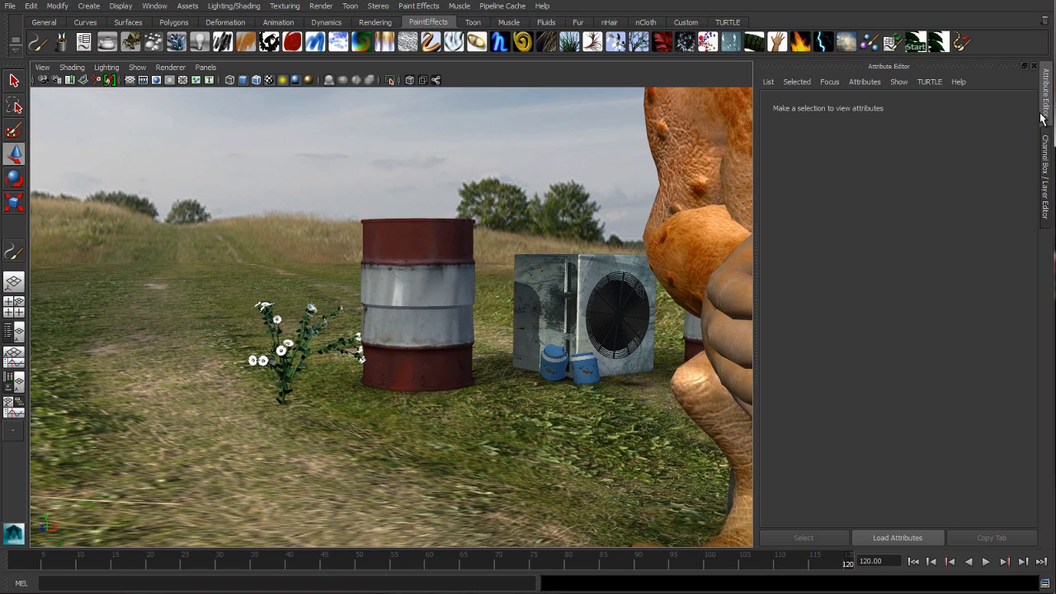
click(1041, 119)
alt+drag(481, 259, 821, 291)
alt+right_drag(744, 288, 570, 278)
alt+middle_drag(792, 285, 509, 286)
alt+right_drag(593, 314, 626, 313)
mouse_move(626, 313)
alt+middle_down()
mouse_move(582, 330)
mouse_move(608, 318)
alt+middle_up()
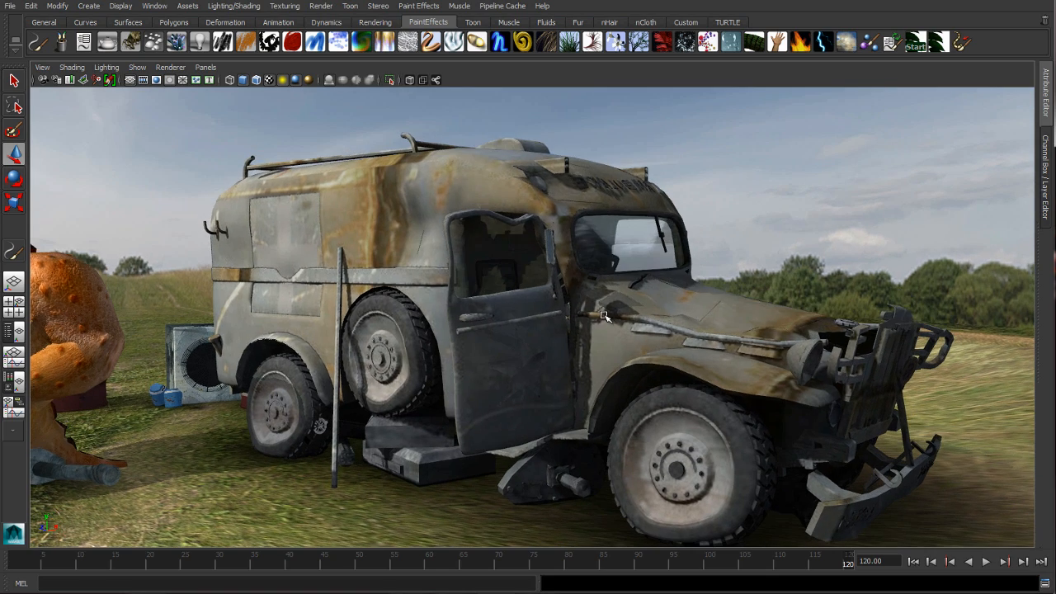
click(727, 313)
alt+drag(700, 302, 696, 307)
alt+middle_drag(697, 304, 689, 316)
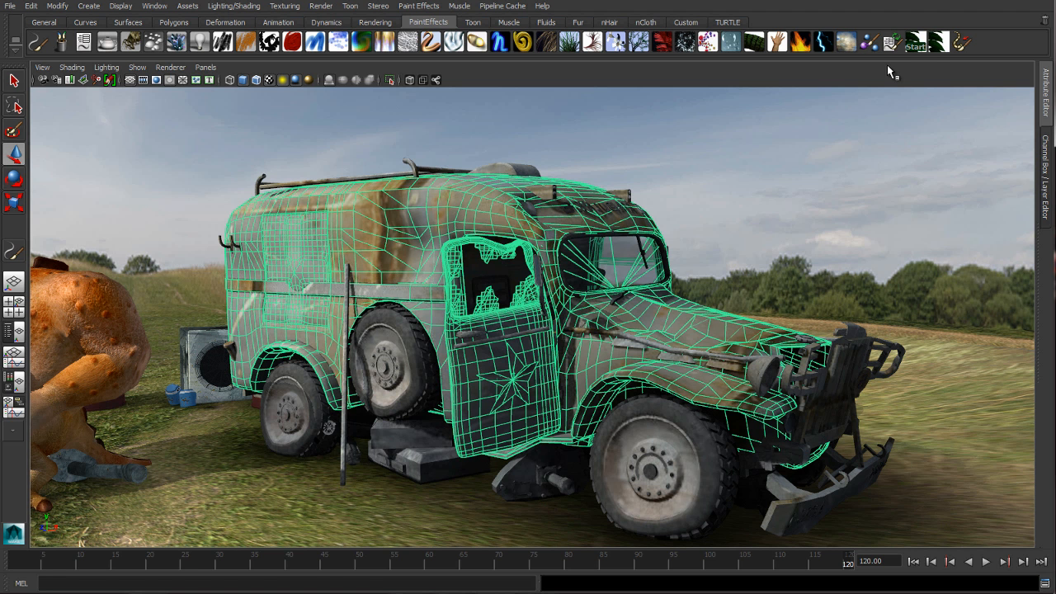
Paint a fernsTextured_Start stroke across the ambulance's hood
click(921, 45)
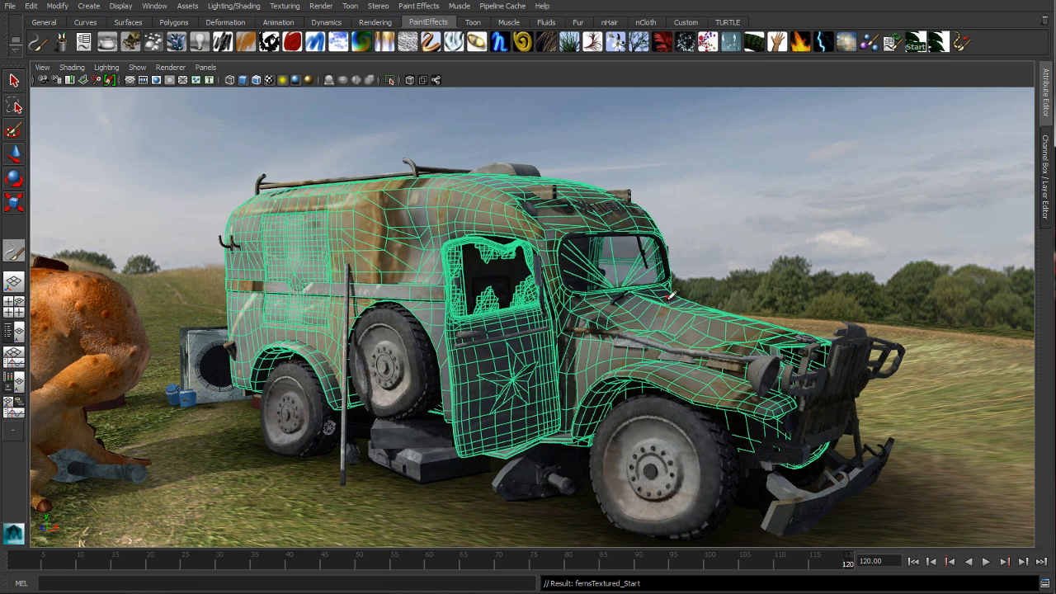
alt+right_drag(670, 296, 693, 301)
key(w)
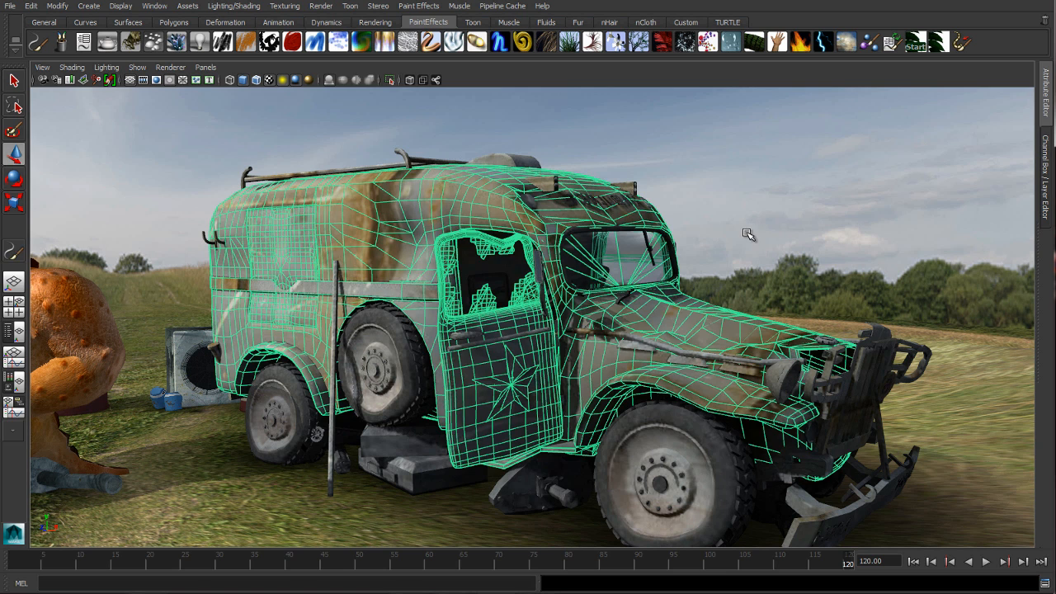
click(754, 235)
click(915, 51)
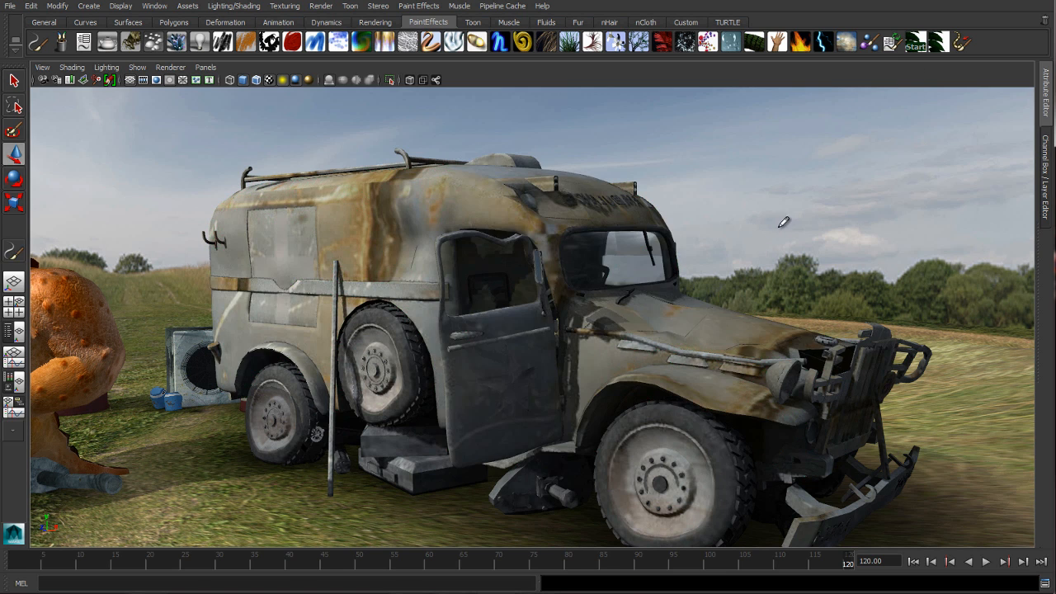
alt+middle_drag(785, 222, 756, 206)
mouse_move(756, 206)
alt+mouse_down()
mouse_move(735, 218)
mouse_move(710, 308)
alt+mouse_up()
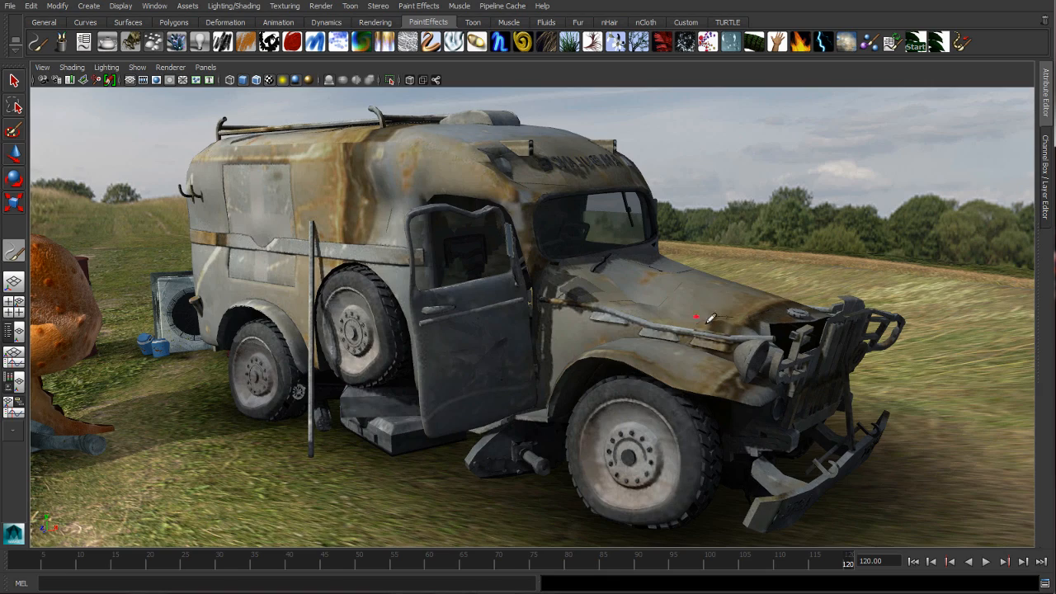
mouse_move(714, 321)
alt+mouse_down()
mouse_move(698, 311)
mouse_move(699, 327)
mouse_move(690, 324)
mouse_move(625, 292)
mouse_move(593, 298)
mouse_move(499, 285)
alt+mouse_up()
alt+drag(659, 298, 602, 298)
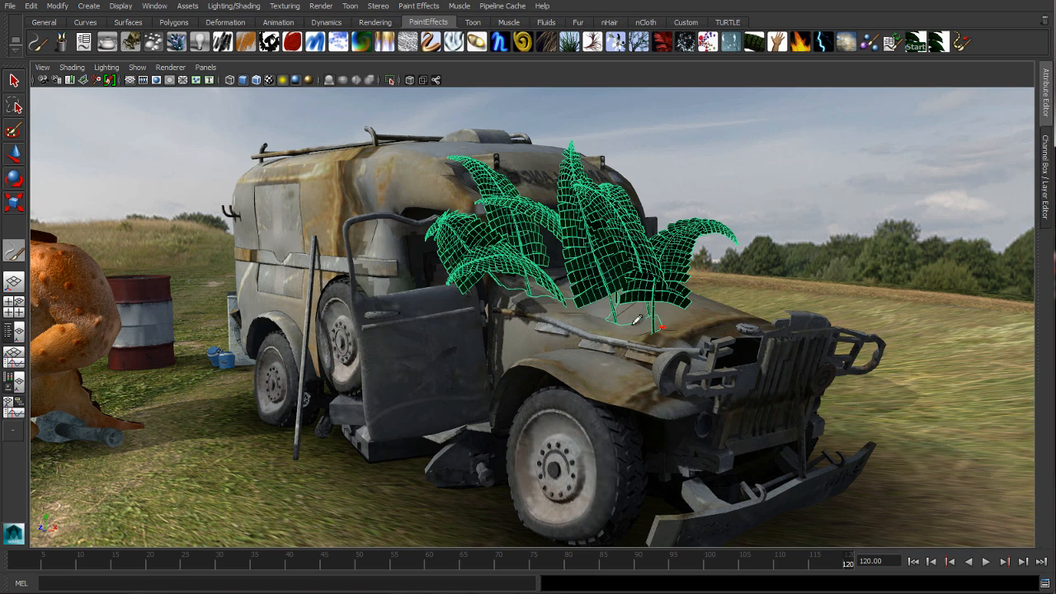
In the ferns brush's Occupation Surface settings, set Attract Radius Offset to 25
alt+drag(646, 341, 671, 337)
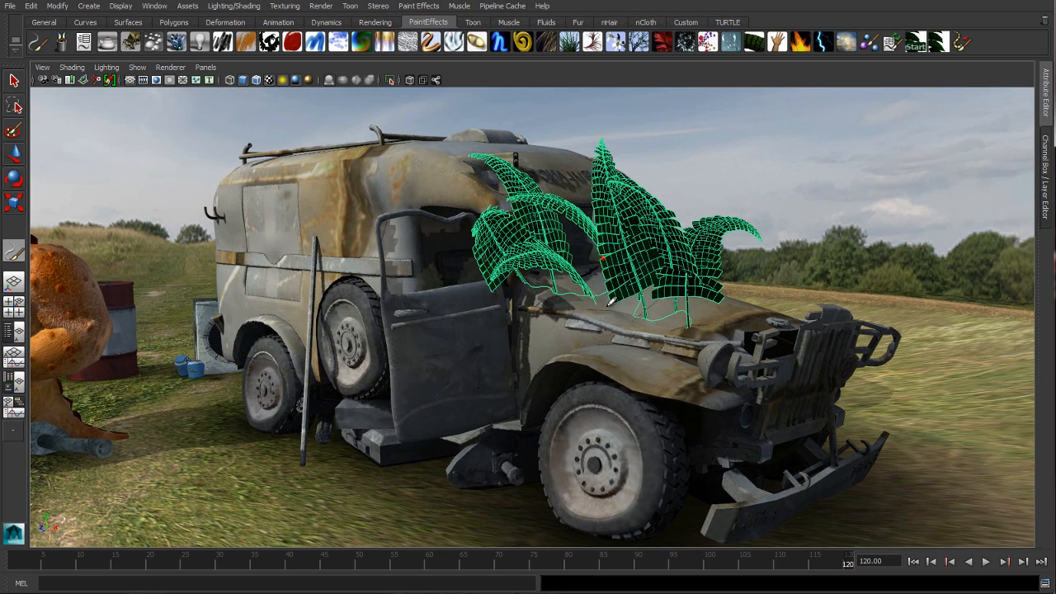
alt+drag(597, 277, 593, 276)
alt+middle_drag(592, 279, 608, 306)
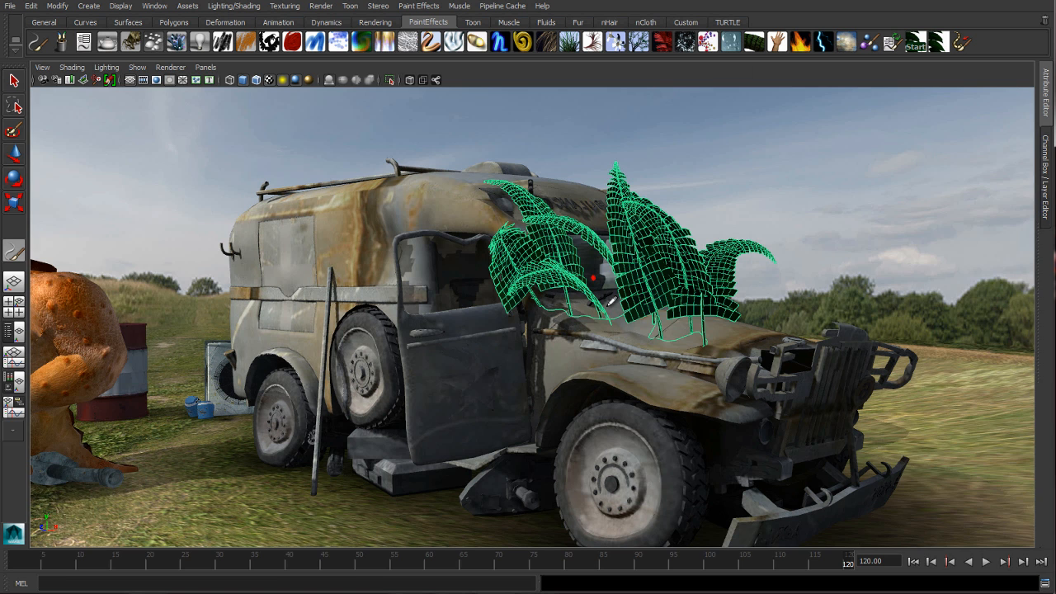
key(ctrl+a)
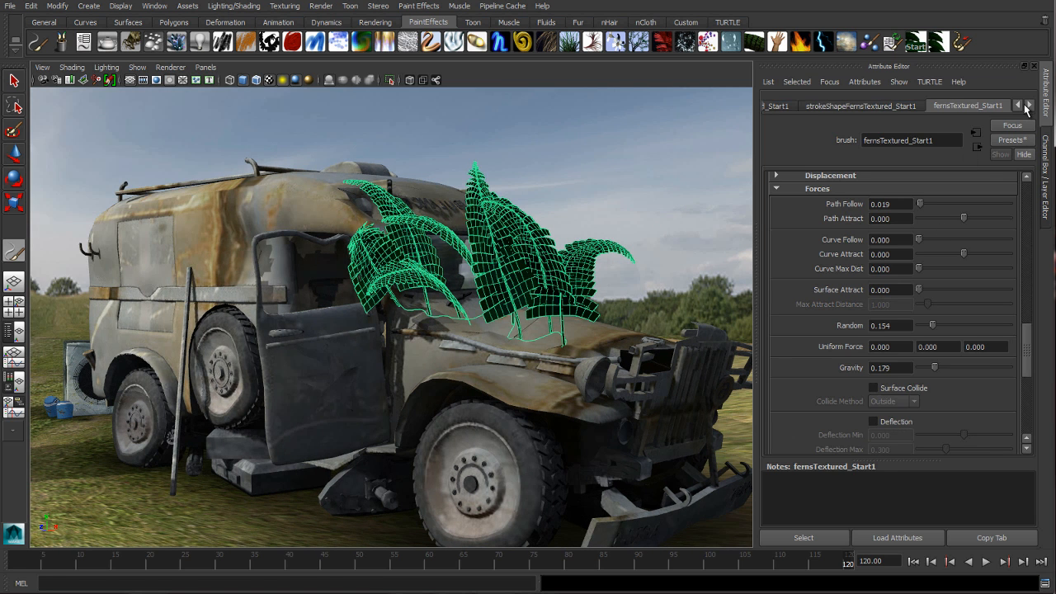
drag(1026, 364, 1022, 404)
scroll(1022, 404, down, 1)
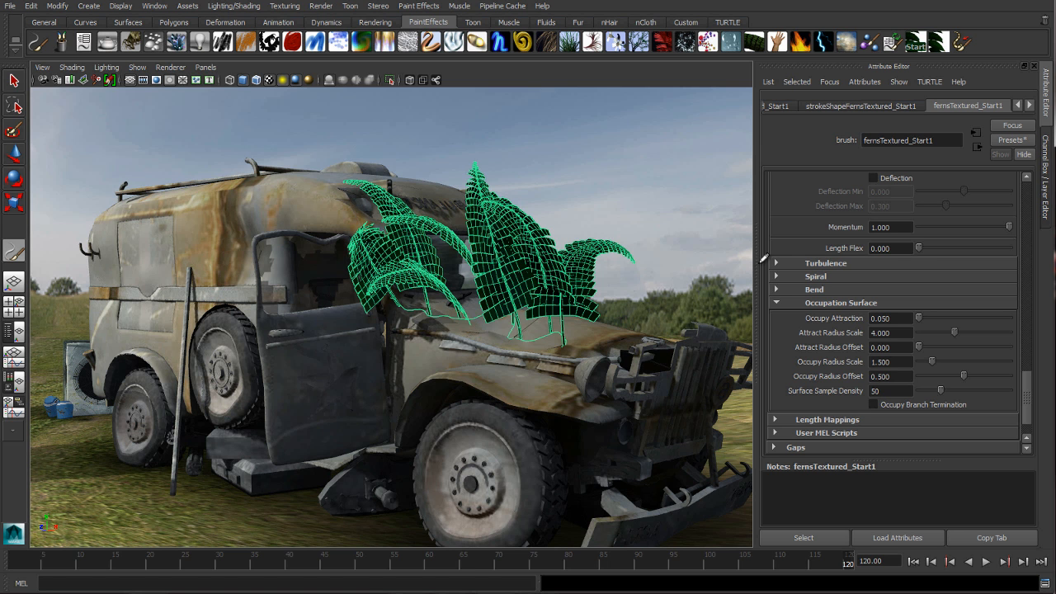
mouse_move(559, 278)
alt+mouse_down()
mouse_move(528, 280)
mouse_move(536, 277)
alt+mouse_up()
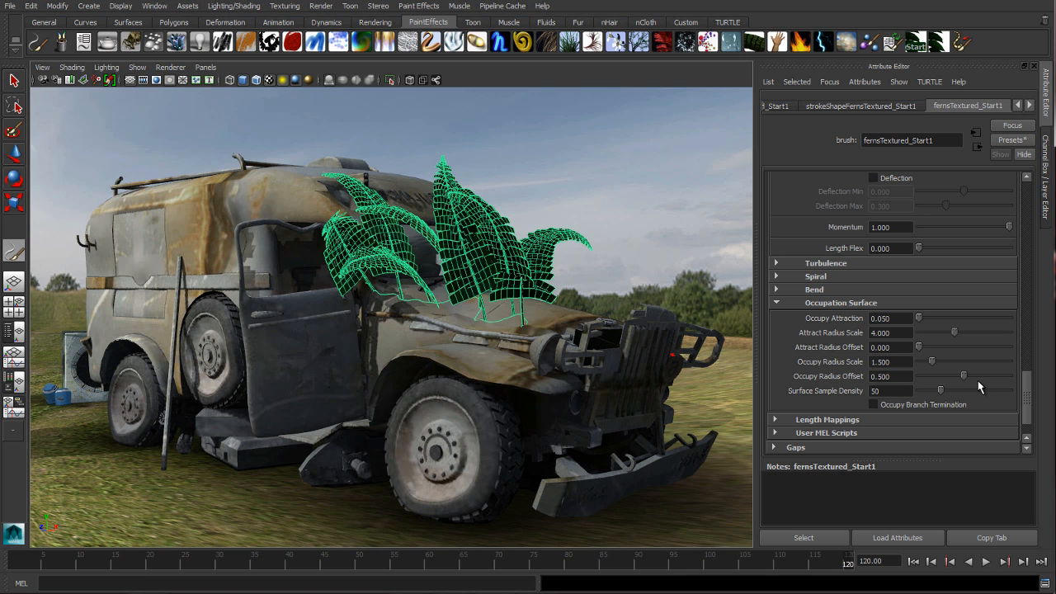
click(886, 348)
text(25)
key(Return)
Set the ferns brush's Occupy Attraction to 50
click(889, 317)
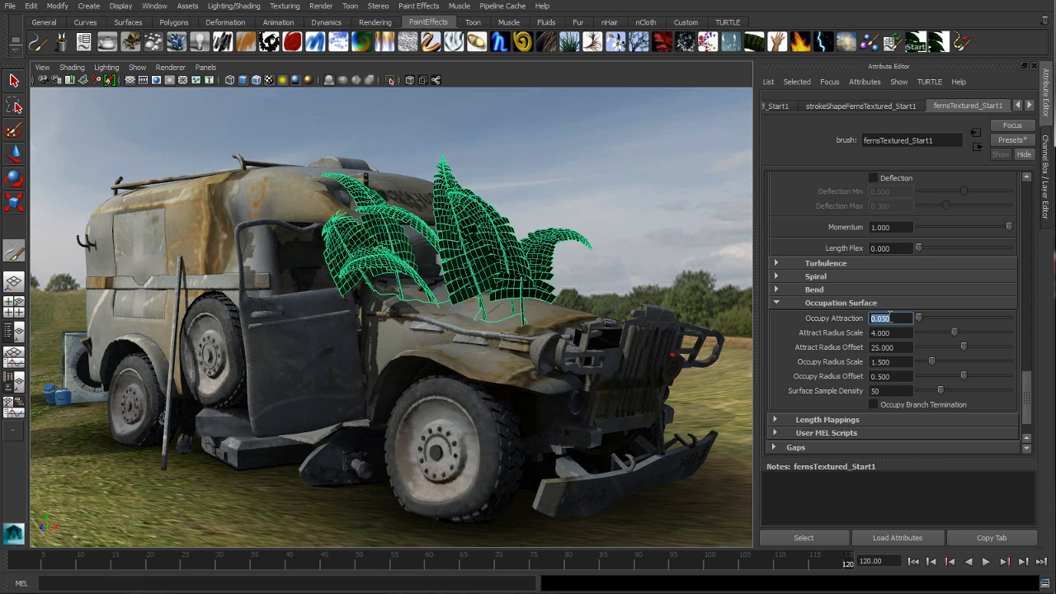
text(50)
key(Return)
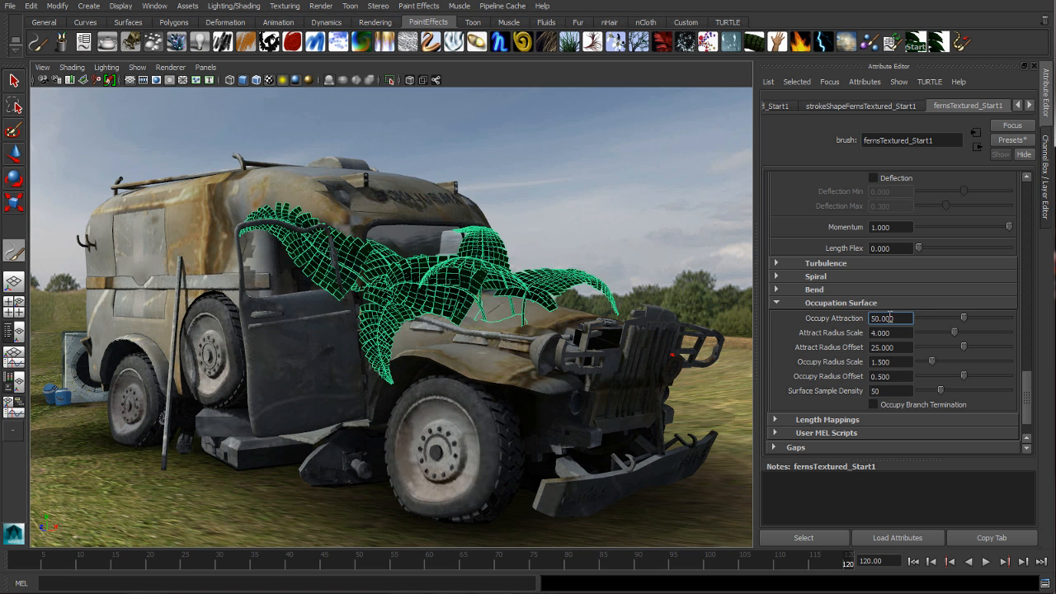
Inspect the ferns around the hood and raise their Occupy Attraction to 150
alt+middle_drag(505, 293, 512, 300)
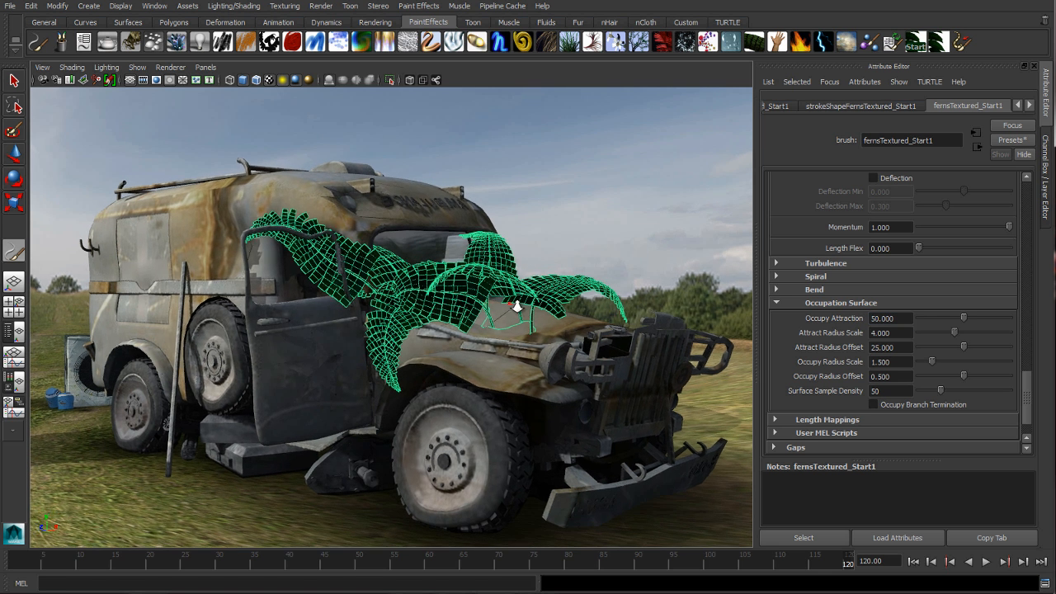
scroll(513, 301, up, 1)
alt+drag(530, 292, 543, 289)
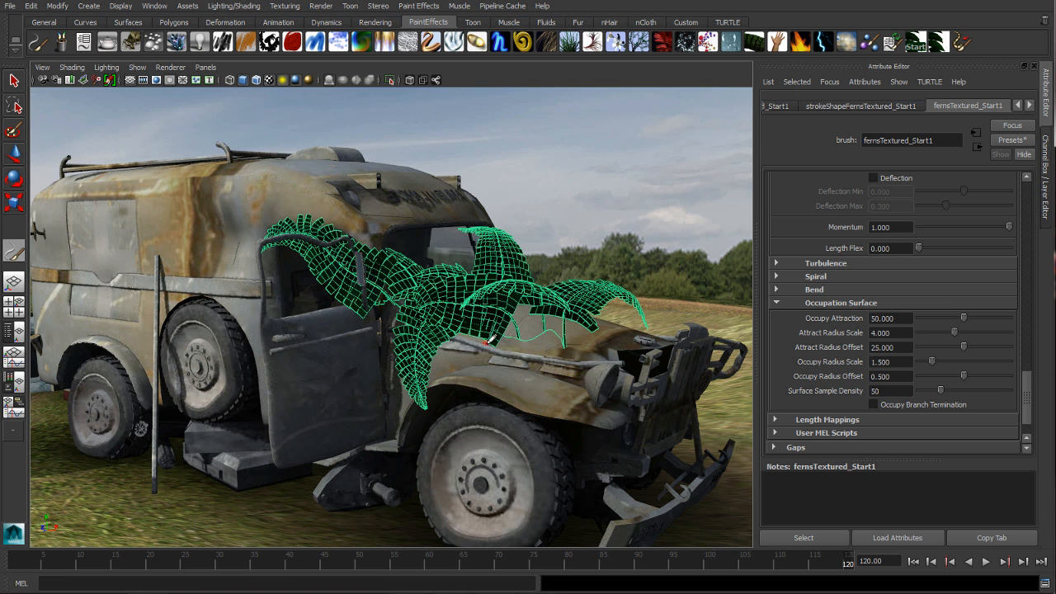
alt+drag(489, 339, 492, 338)
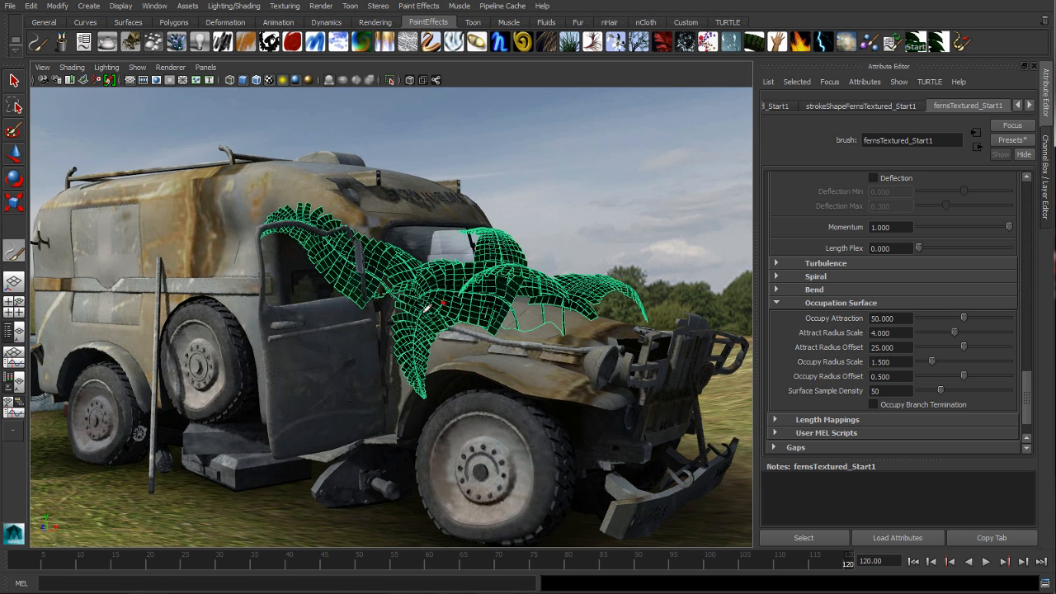
alt+drag(461, 342, 455, 344)
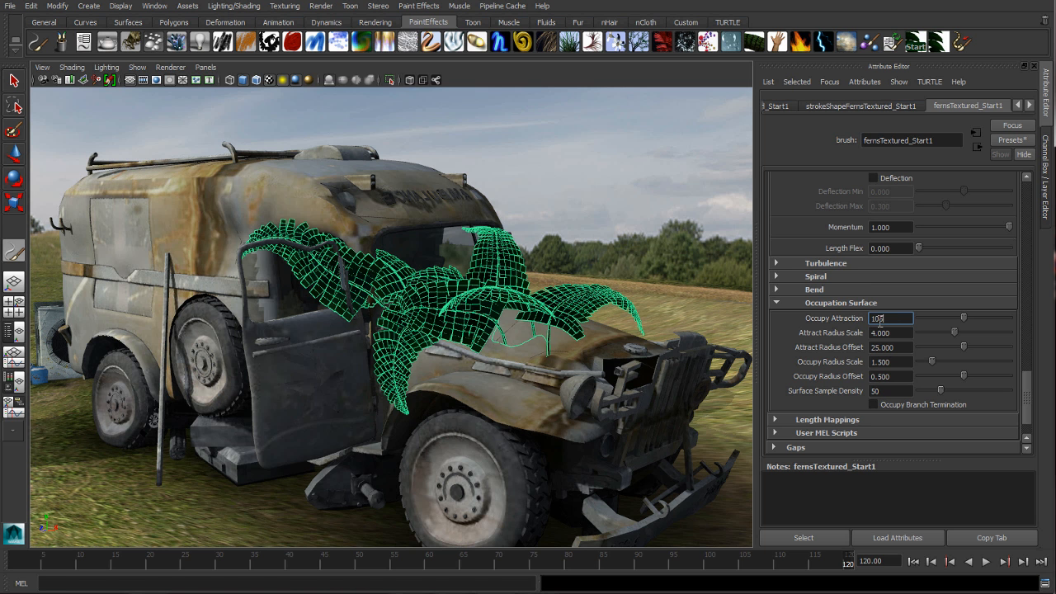
key(Return)
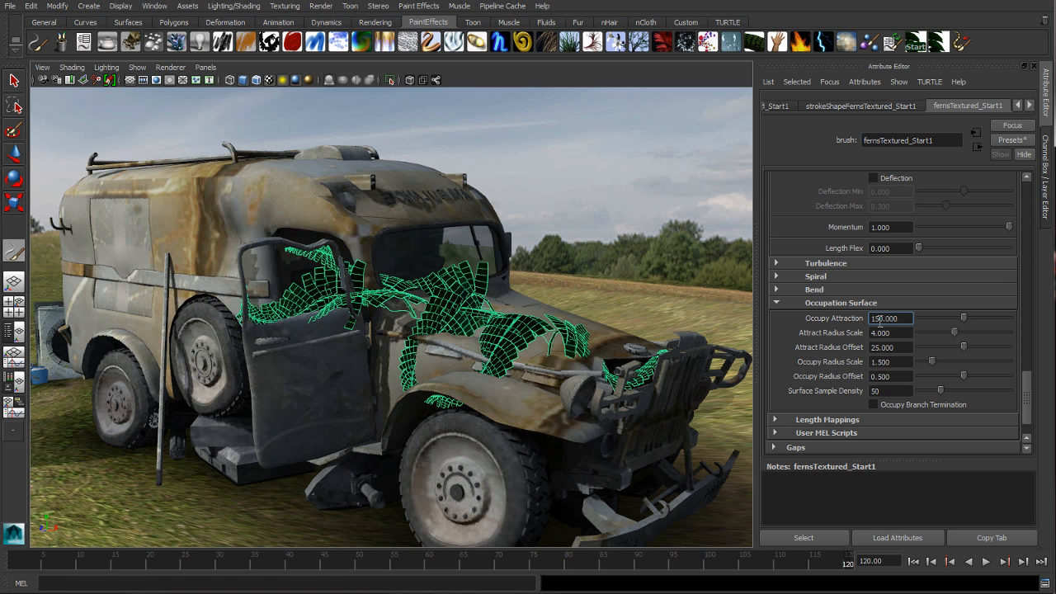
Check the fern leaves near the door and reduce Occupy Attraction to 100
alt+drag(465, 238, 560, 250)
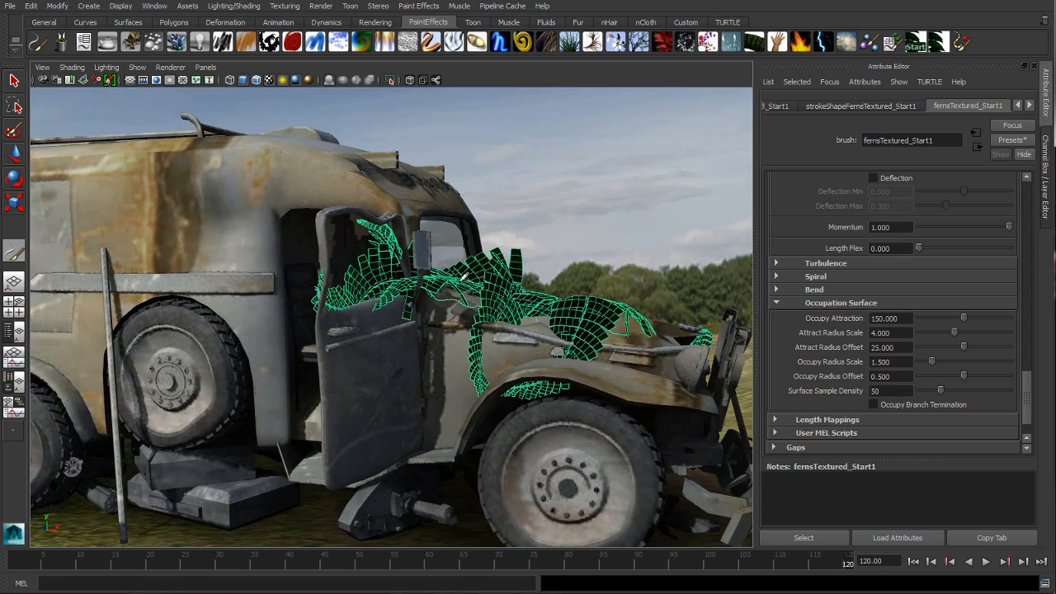
alt+drag(360, 301, 382, 285)
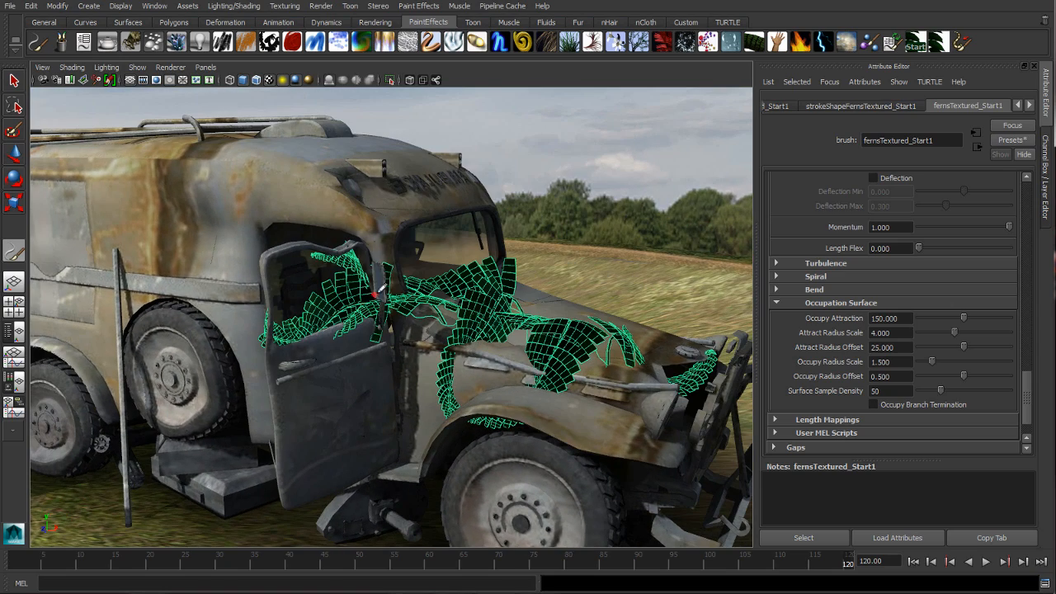
click(888, 318)
text(100)
key(Return)
Set the ferns brush's Occupy Attraction to 300
alt+drag(593, 285, 622, 293)
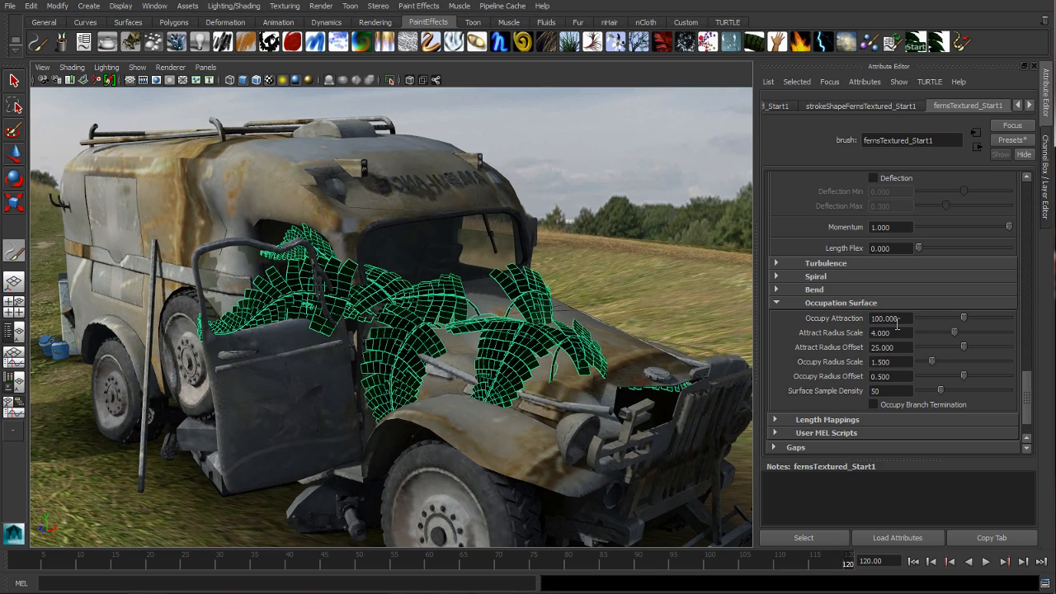
click(893, 318)
text(300)
key(Return)
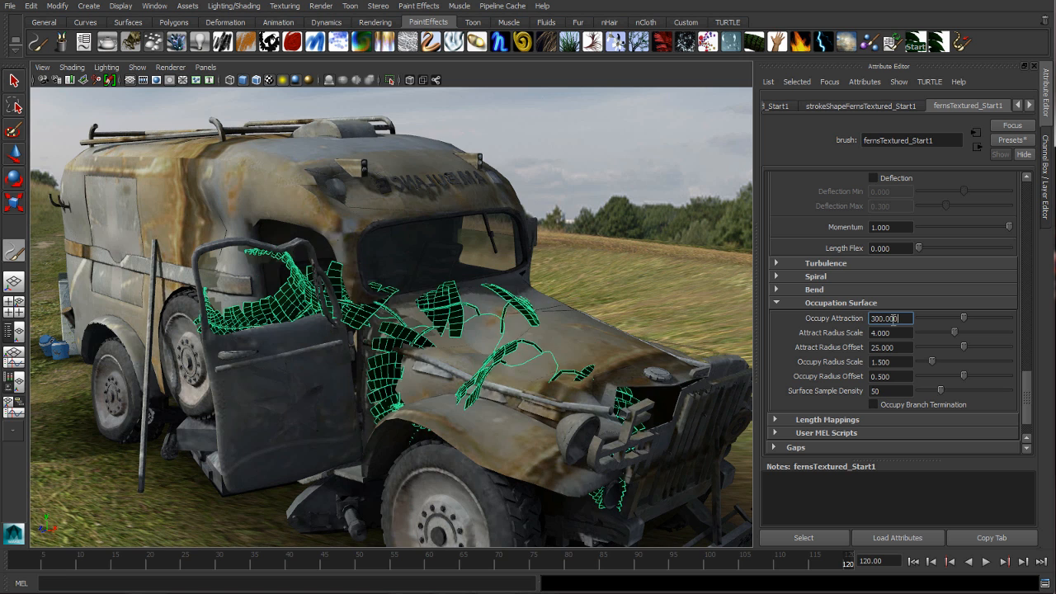
Inspect the ferns from the side of the van and set their Occupy Attraction to 160
alt+drag(456, 264, 555, 267)
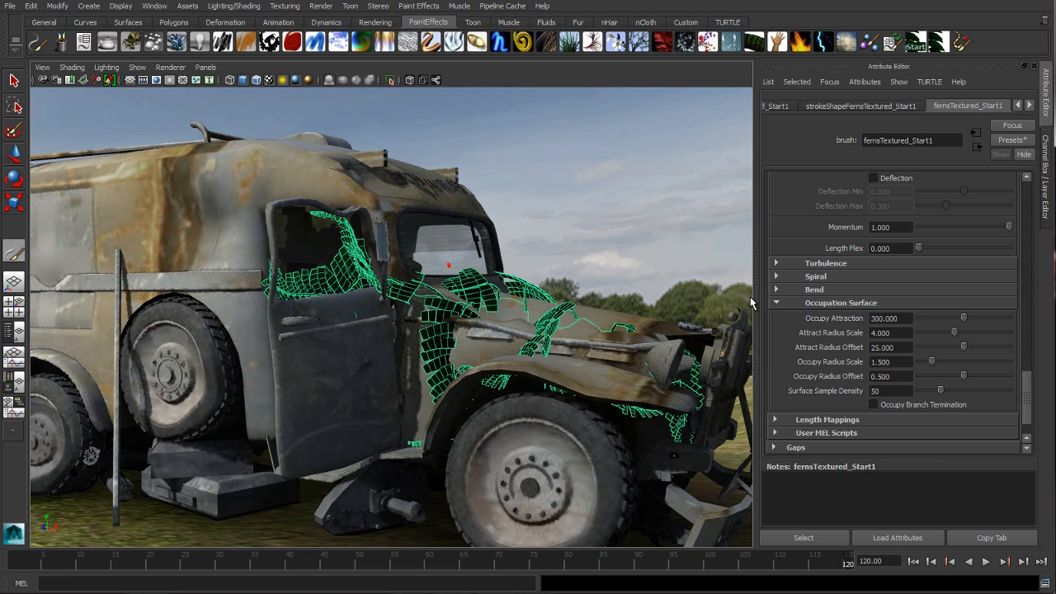
click(890, 317)
text(160)
key(Return)
Convert the ferns on the hood and door to polygons and deselect them
alt+drag(492, 218, 560, 242)
click(962, 43)
key(w)
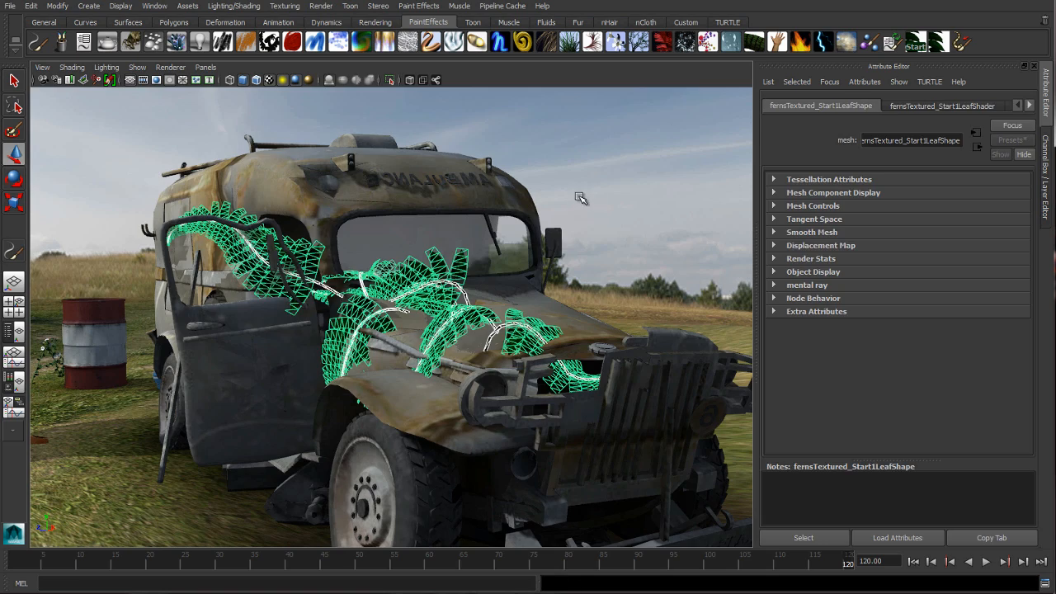
click(591, 212)
alt+drag(589, 217, 569, 194)
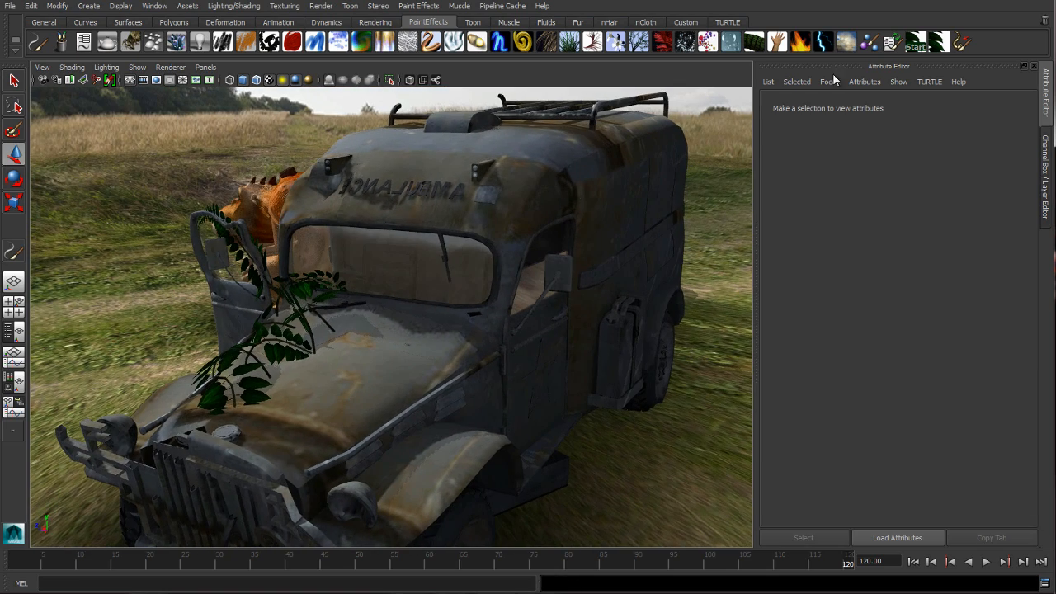
Paint a stroke of fernsTextured_dto ferns across the van's hood and convert it to polygons
click(937, 43)
alt+drag(487, 286, 467, 332)
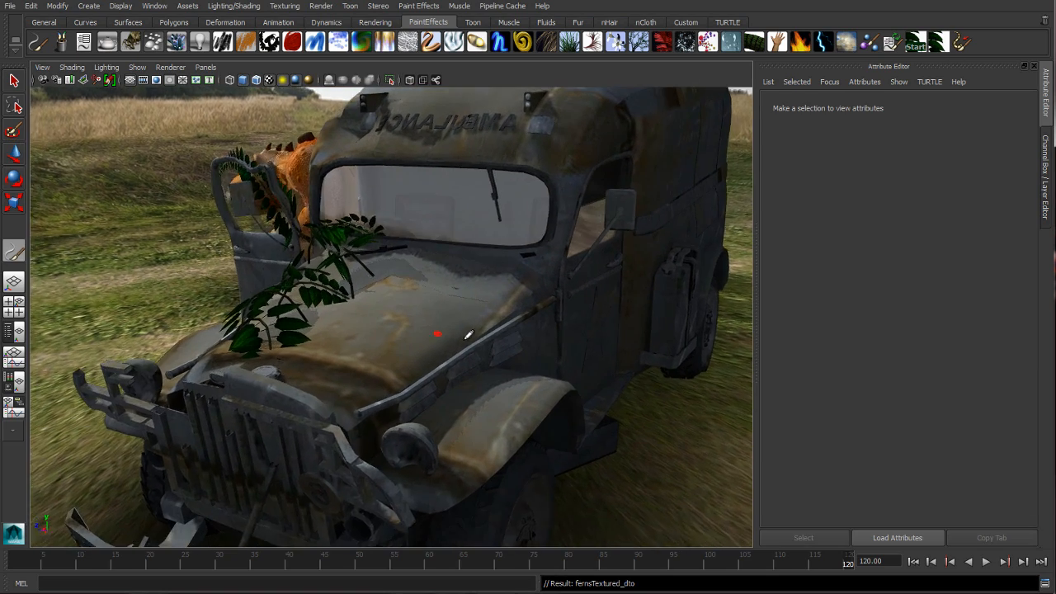
mouse_move(303, 376)
mouse_down()
mouse_move(460, 312)
mouse_move(537, 357)
mouse_move(492, 340)
mouse_move(464, 348)
mouse_move(467, 363)
mouse_up()
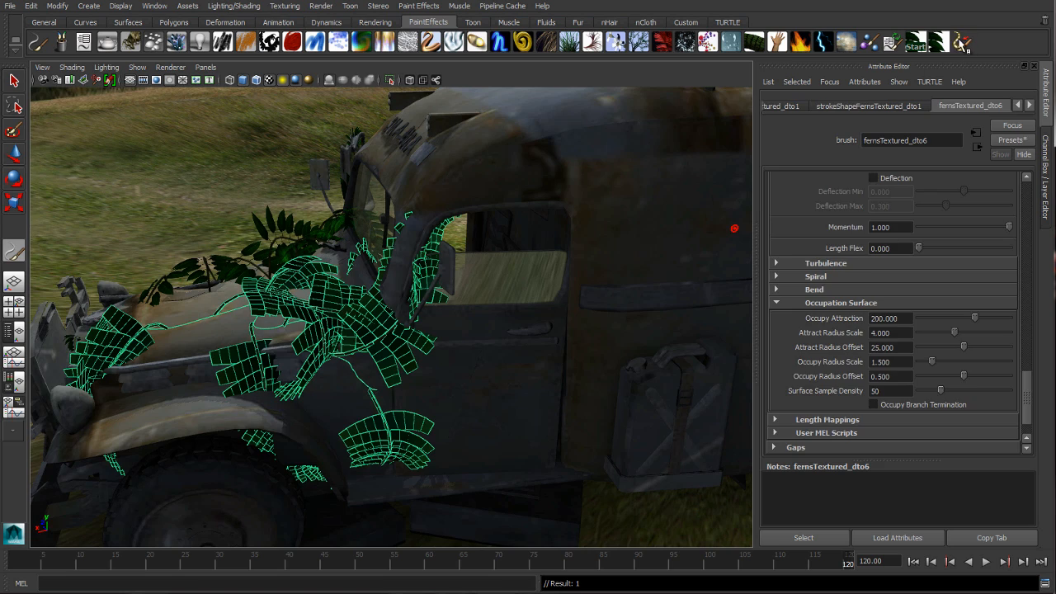
click(963, 45)
Paint more ferns around the windshield and on the roof above the open door, converting the finished windshield stroke to polygons
mouse_move(398, 305)
alt+mouse_down()
mouse_move(479, 271)
mouse_move(450, 265)
mouse_move(441, 202)
mouse_move(465, 142)
mouse_move(526, 124)
mouse_move(628, 198)
alt+mouse_up()
alt+drag(627, 250, 699, 242)
click(964, 43)
mouse_move(357, 234)
alt+mouse_down()
mouse_move(384, 236)
mouse_move(465, 335)
mouse_move(373, 235)
mouse_move(381, 255)
mouse_move(462, 272)
mouse_move(556, 229)
mouse_move(590, 234)
alt+mouse_up()
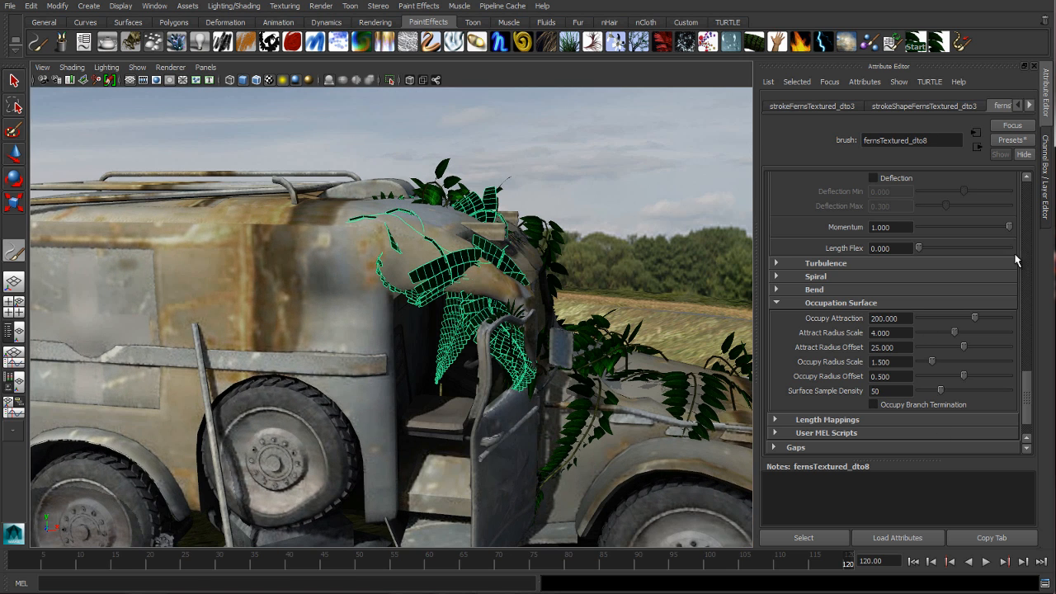
Give the roof ferns Surface Collide with the Outside method, convert them to polygons and deselect them
drag(1030, 389, 1023, 356)
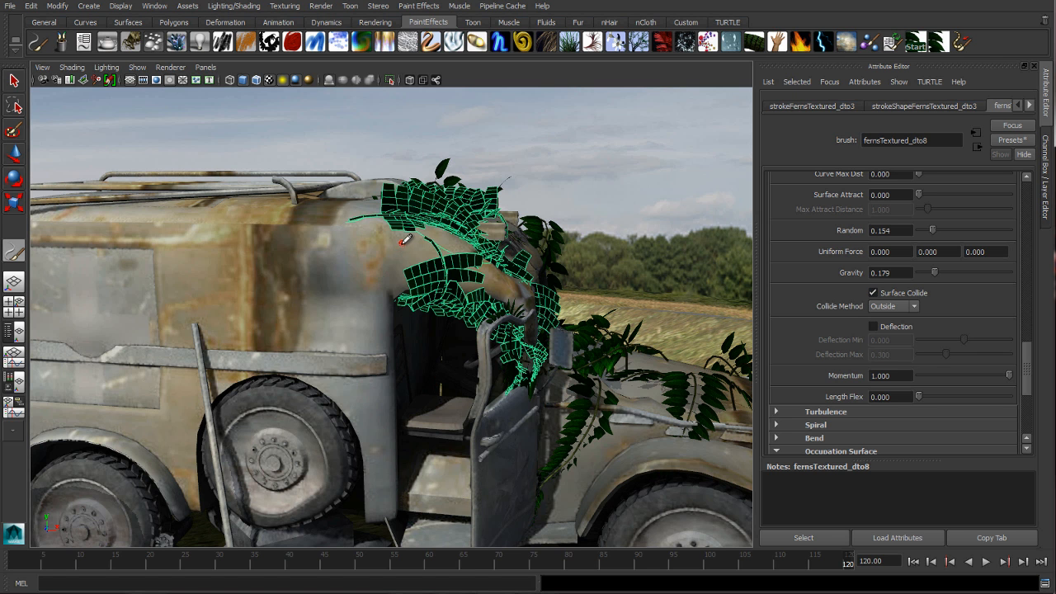
click(960, 40)
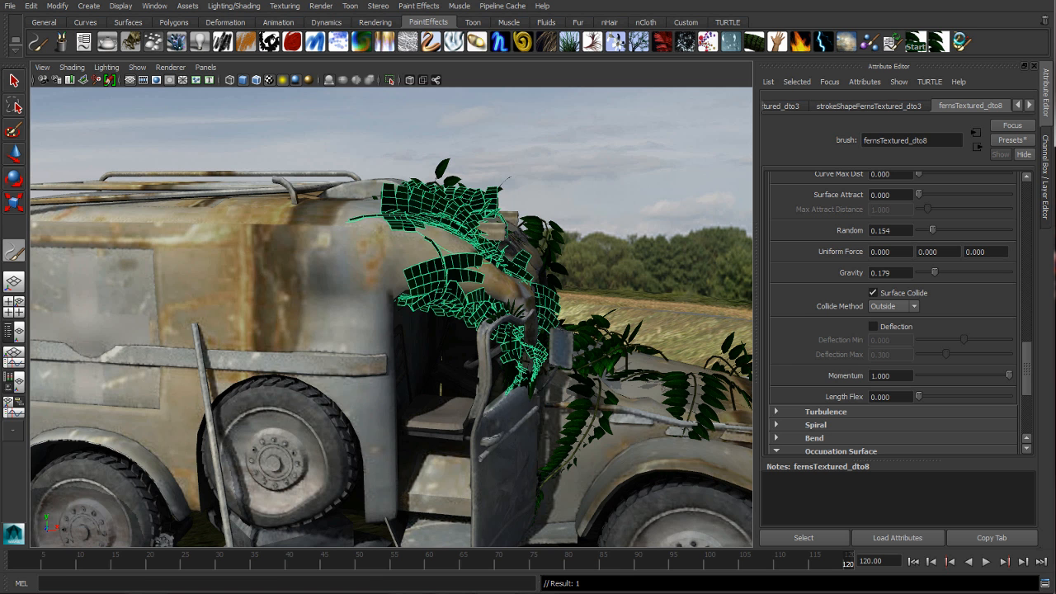
click(961, 41)
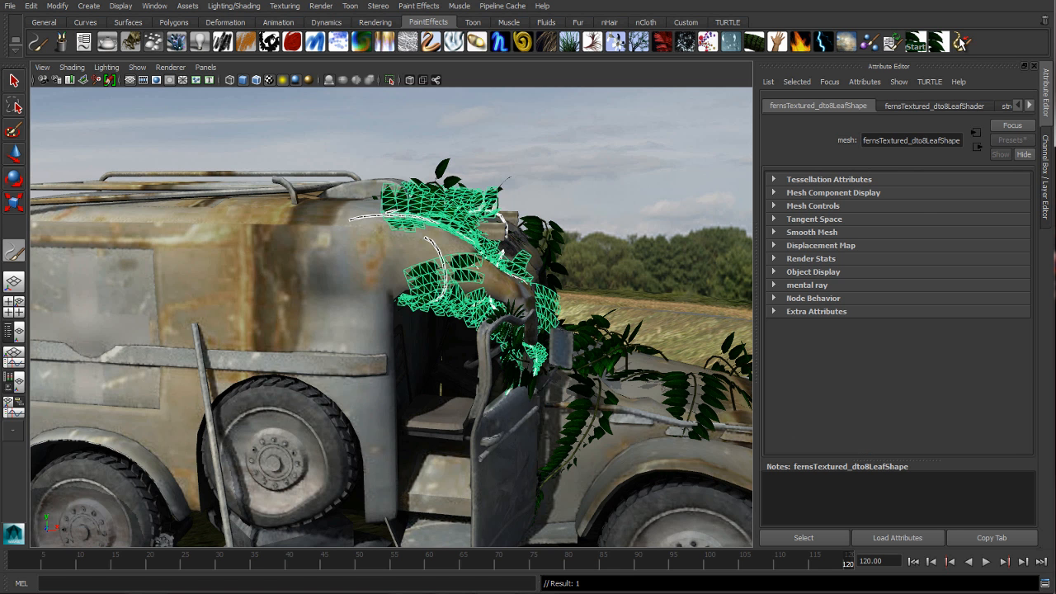
key(w)
click(601, 185)
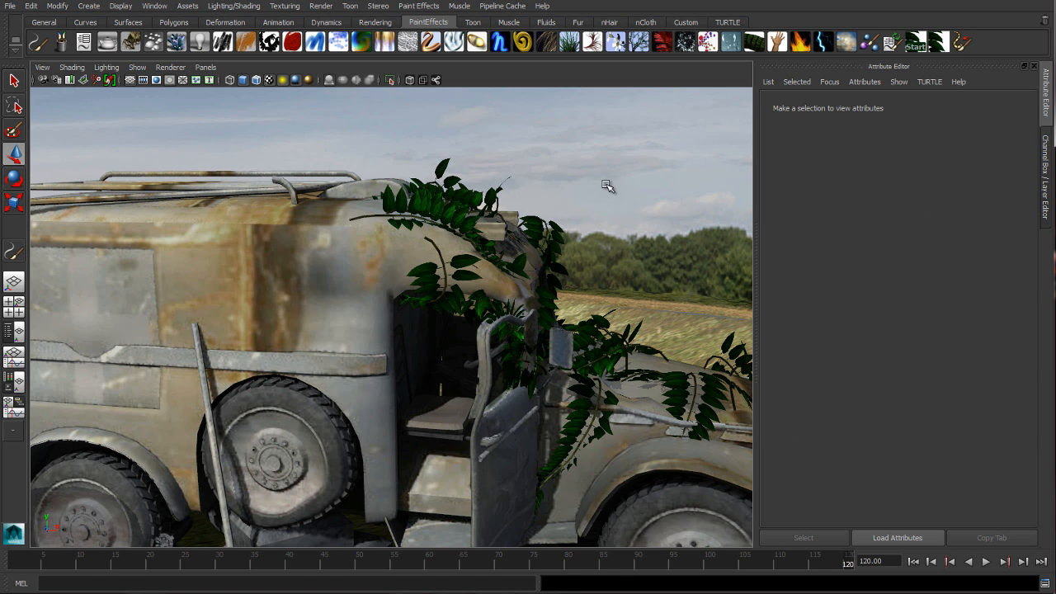
Paint a grass clump on the van's roof edge behind the rack and set its Tube Direction to Along Normal
mouse_move(496, 206)
alt+mouse_down()
mouse_move(460, 213)
mouse_move(517, 208)
mouse_move(477, 222)
mouse_move(464, 253)
mouse_move(471, 349)
mouse_move(542, 351)
mouse_move(755, 180)
alt+mouse_up()
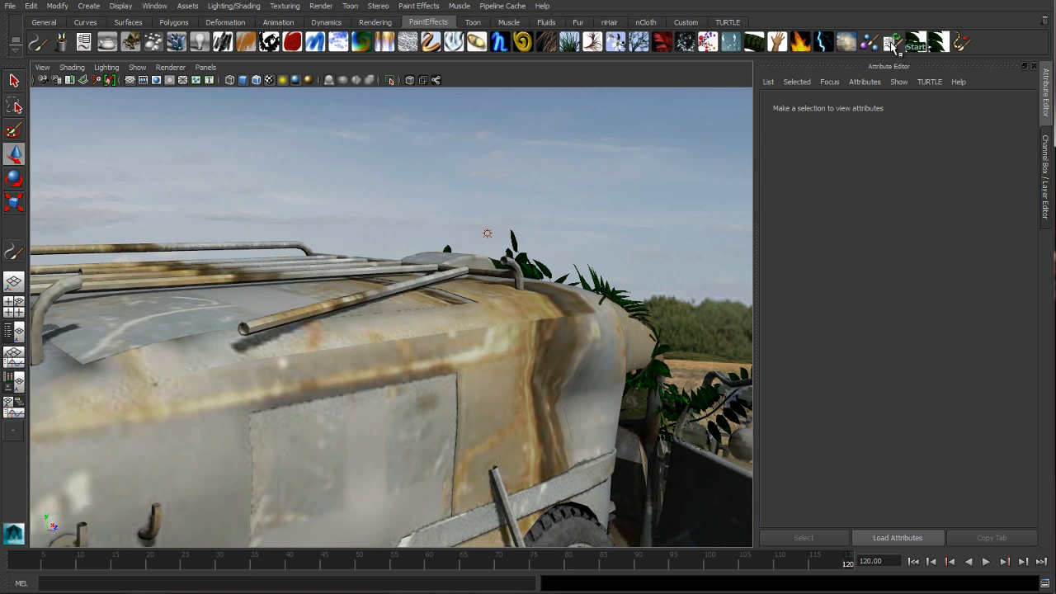
click(570, 47)
mouse_move(528, 206)
alt+mouse_down()
mouse_move(519, 229)
mouse_move(547, 348)
mouse_move(566, 337)
mouse_move(460, 355)
alt+mouse_up()
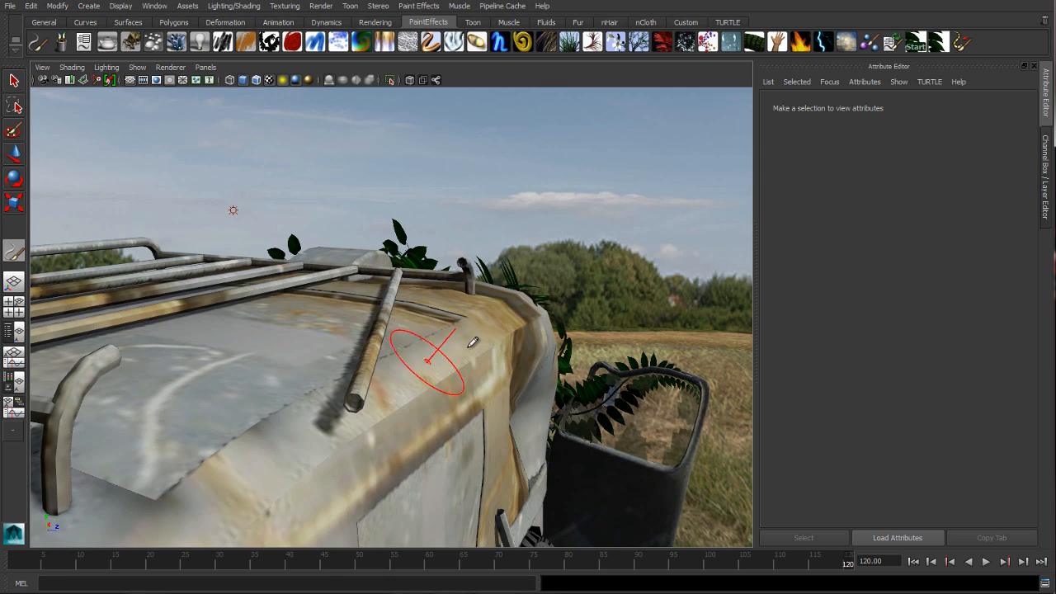
mouse_move(474, 335)
alt+mouse_down()
mouse_move(458, 361)
mouse_move(494, 328)
mouse_move(590, 327)
mouse_move(560, 311)
mouse_move(643, 302)
alt+mouse_up()
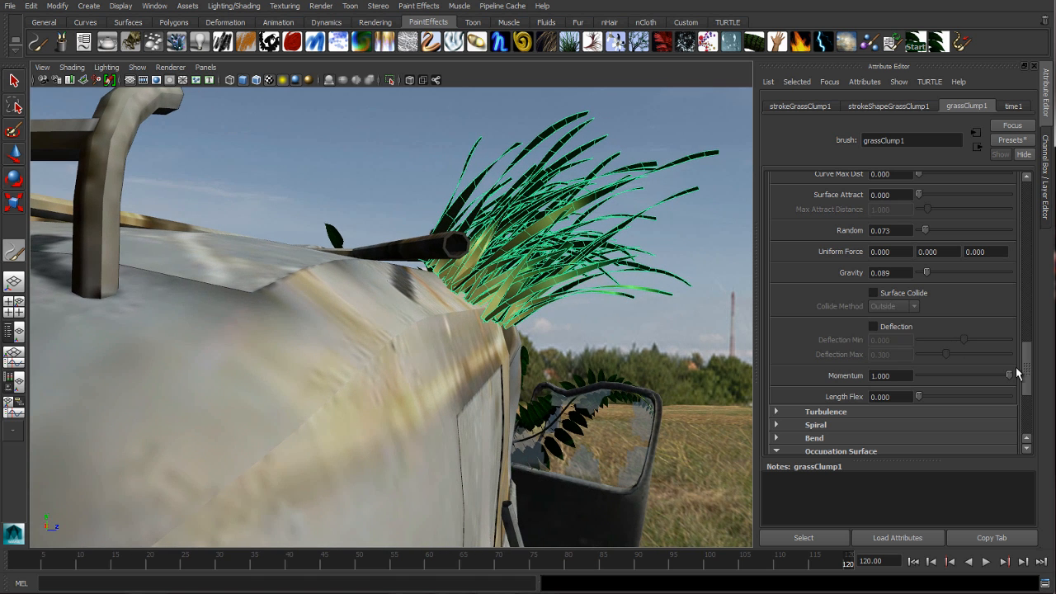
drag(1030, 377, 1006, 277)
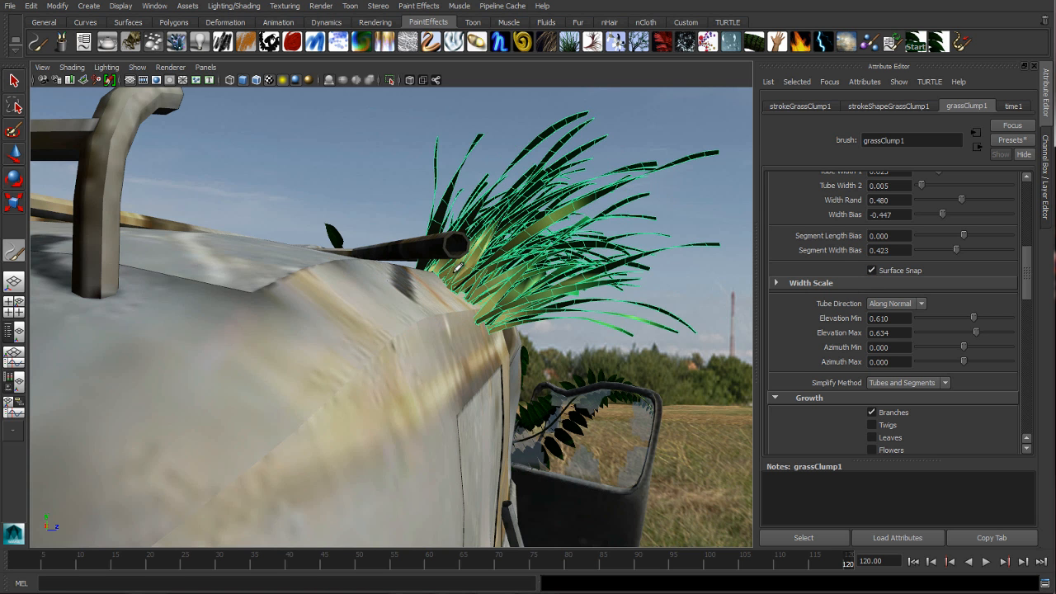
key(w)
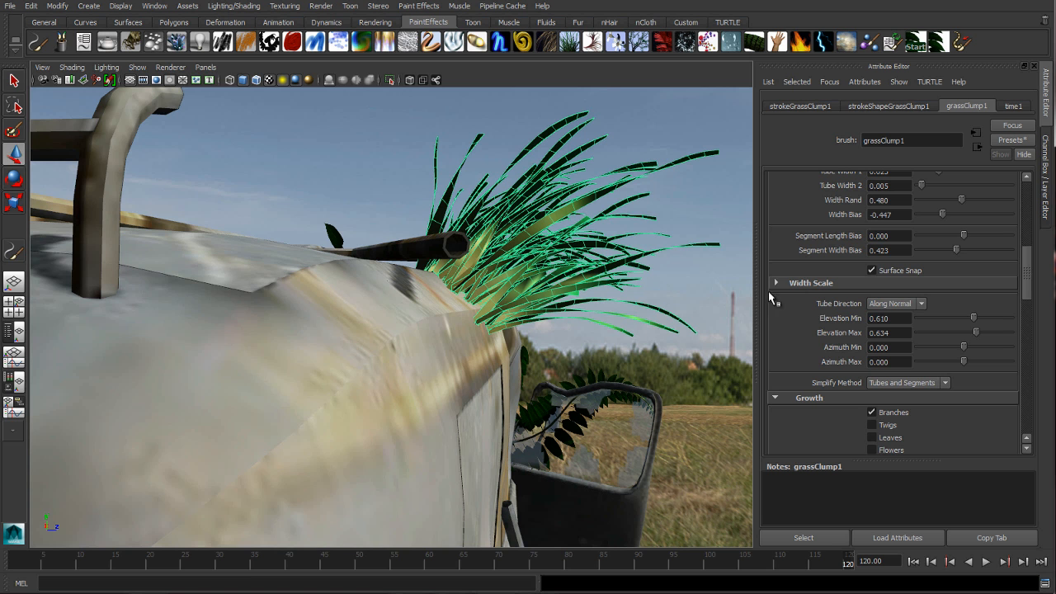
Set the grass clump's Occupy Attraction to 150 and its Attract Radius Offset to 10
drag(1027, 281, 1029, 378)
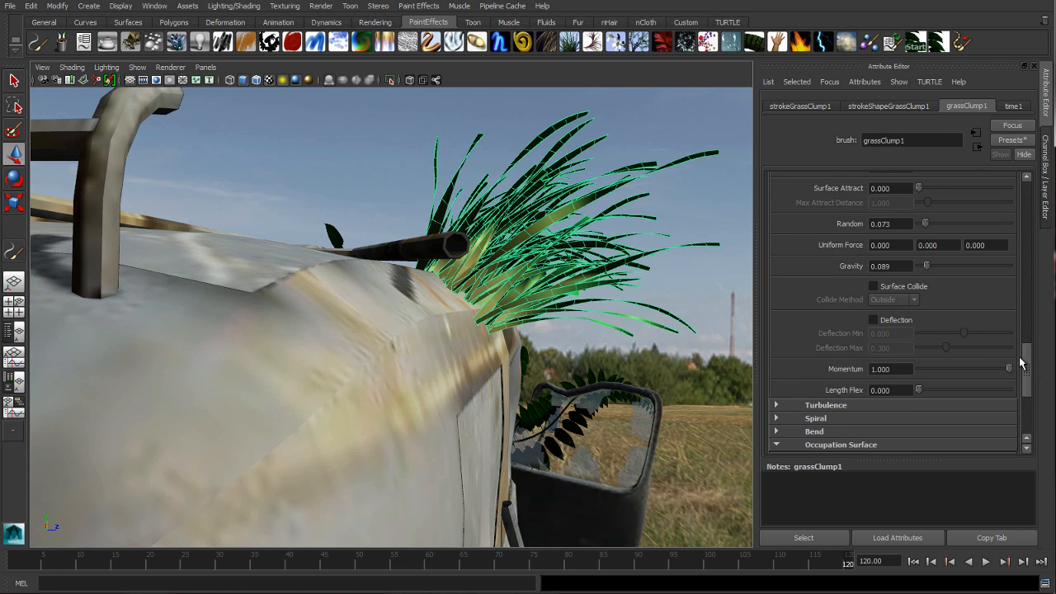
drag(1027, 377, 1026, 404)
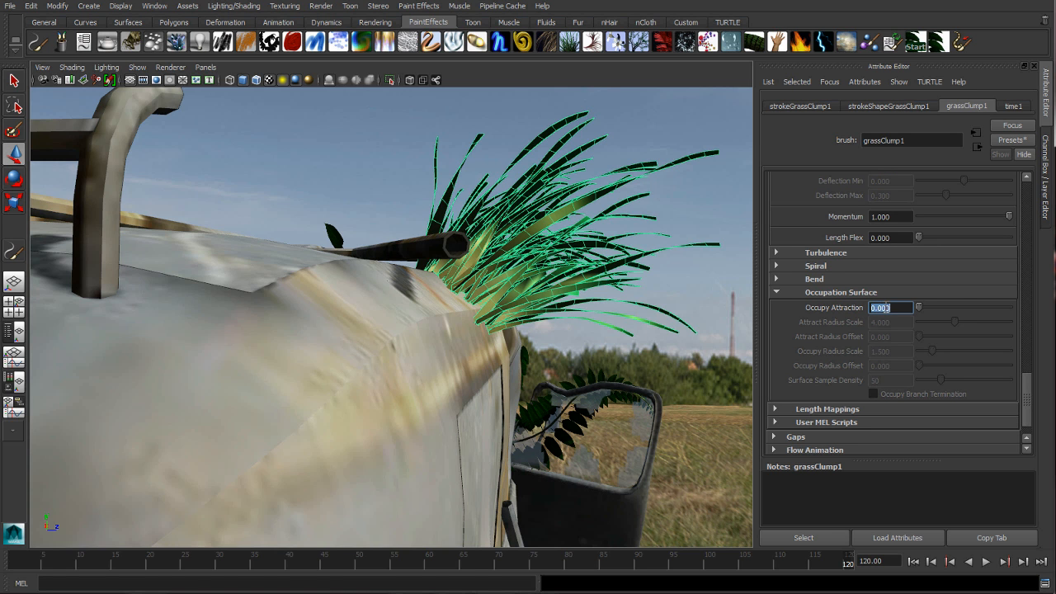
key(Return)
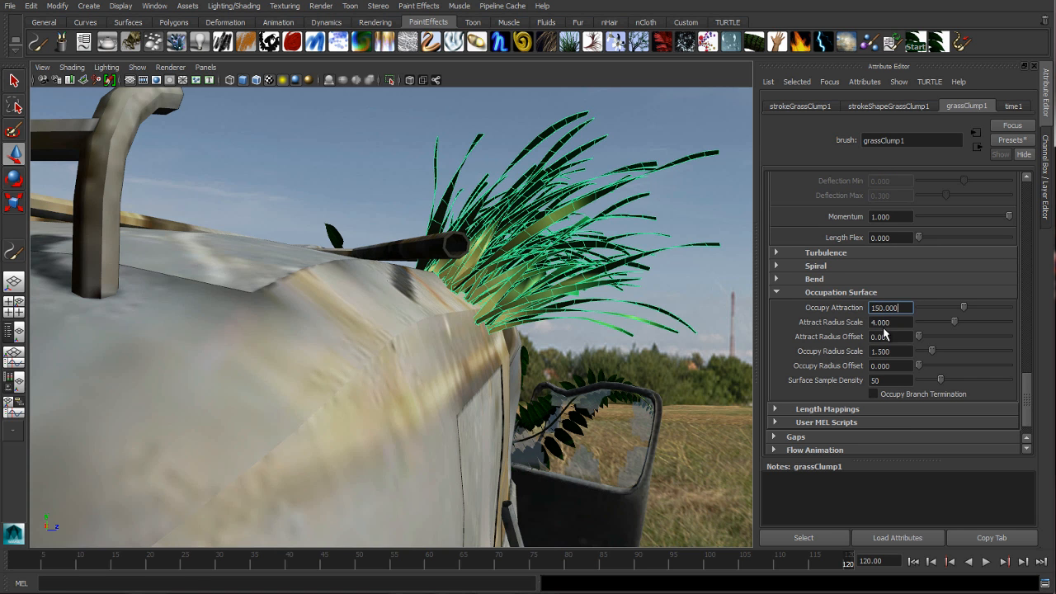
click(886, 337)
text(10)
key(Return)
Set the grass clump's Attract Radius Offset to 2000 and its Occupy Attraction to 75
alt+drag(458, 288, 369, 294)
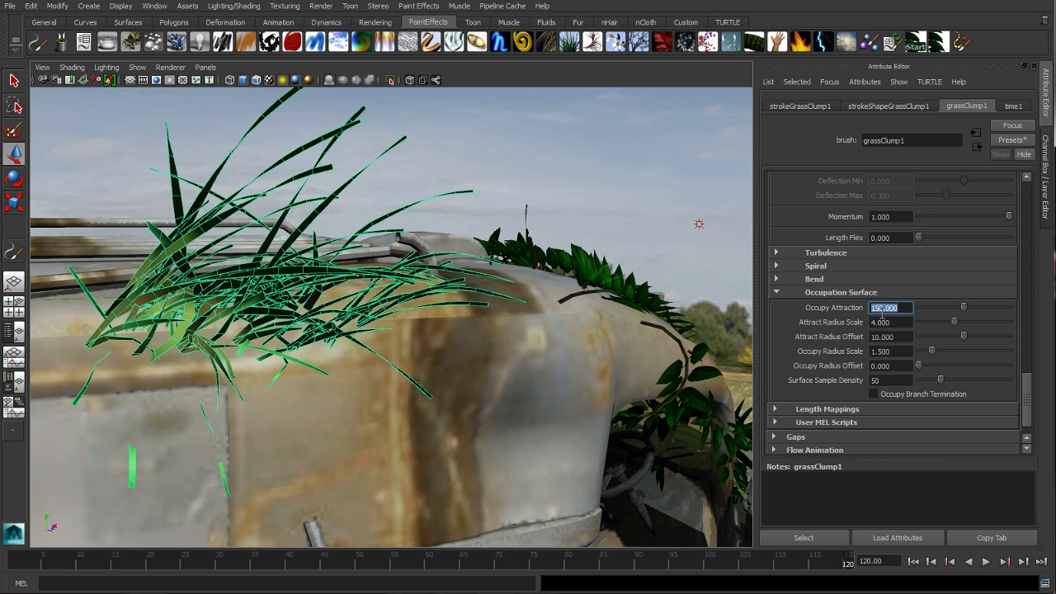
click(884, 336)
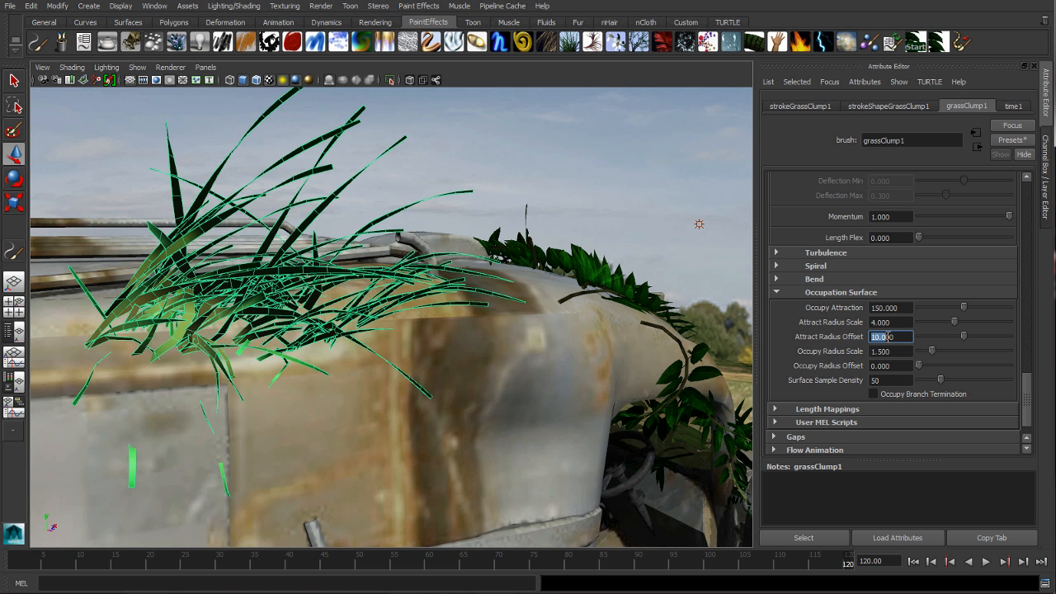
key(Return)
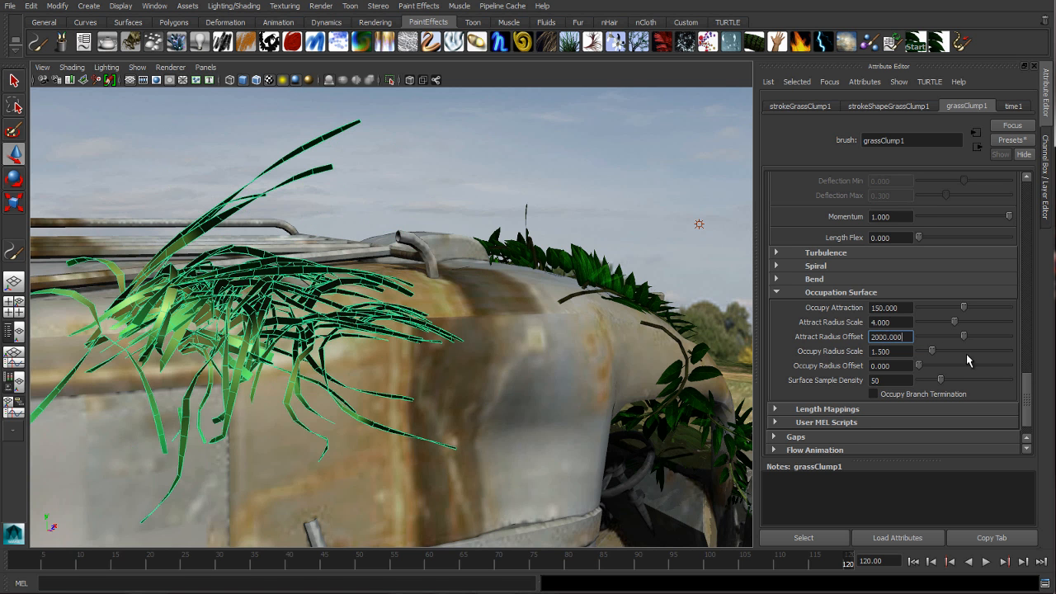
double_click(904, 308)
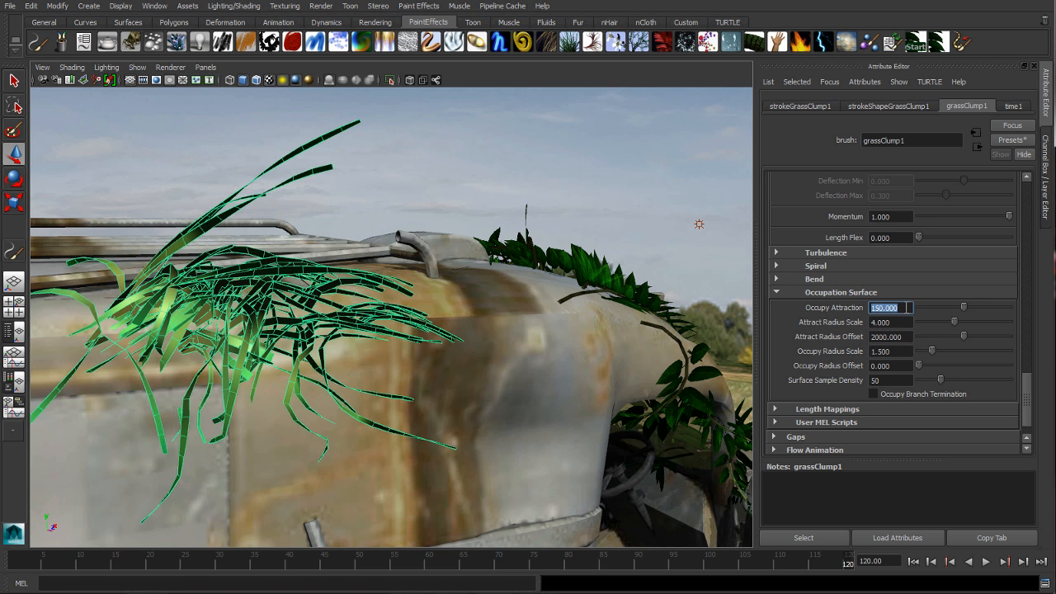
key(Return)
Convert the grass clump to polygons, hide the Attribute Editor and deselect the grass
alt+drag(321, 209, 364, 236)
click(960, 47)
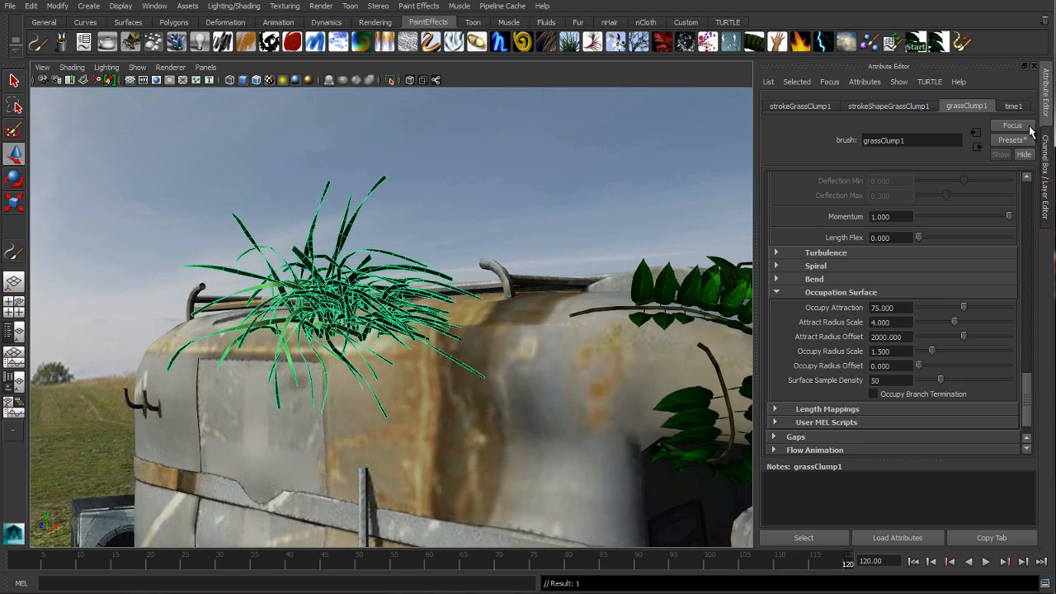
click(1047, 116)
click(711, 159)
View the whole scene with the creature and the overgrown van, and play back the animation
alt+right_drag(780, 197, 544, 196)
alt+middle_drag(545, 195, 437, 170)
alt+right_drag(586, 206, 495, 223)
alt+middle_drag(529, 233, 528, 227)
alt+drag(528, 227, 472, 234)
alt+right_drag(528, 237, 675, 241)
alt+middle_drag(674, 241, 635, 211)
mouse_move(635, 210)
alt+mouse_down()
mouse_move(505, 197)
mouse_move(591, 196)
mouse_move(790, 239)
mouse_move(684, 229)
mouse_move(652, 219)
mouse_move(708, 205)
mouse_move(650, 203)
alt+mouse_up()
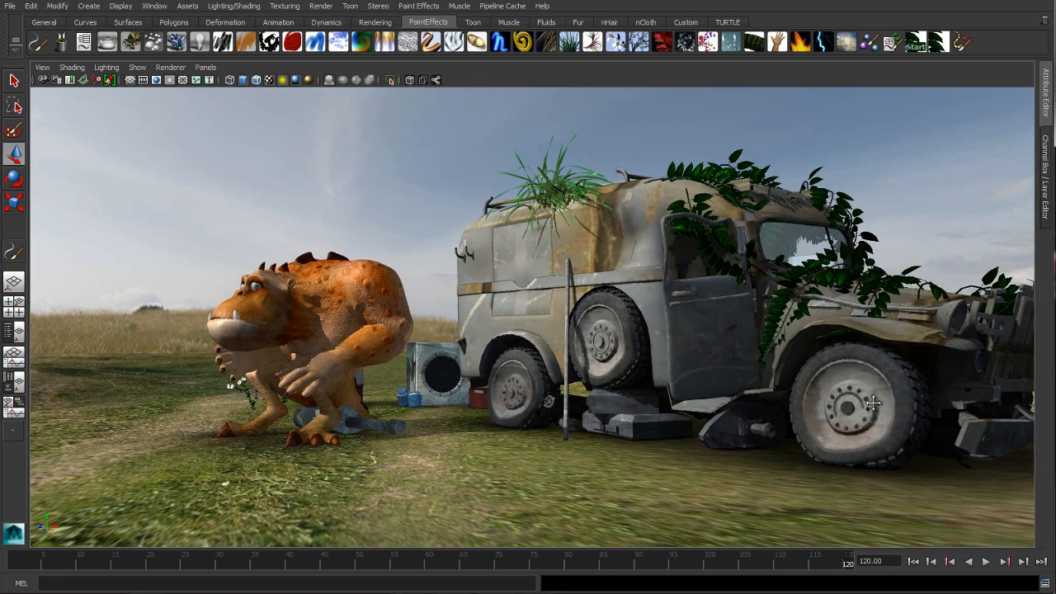
alt+drag(880, 406, 971, 496)
click(987, 562)
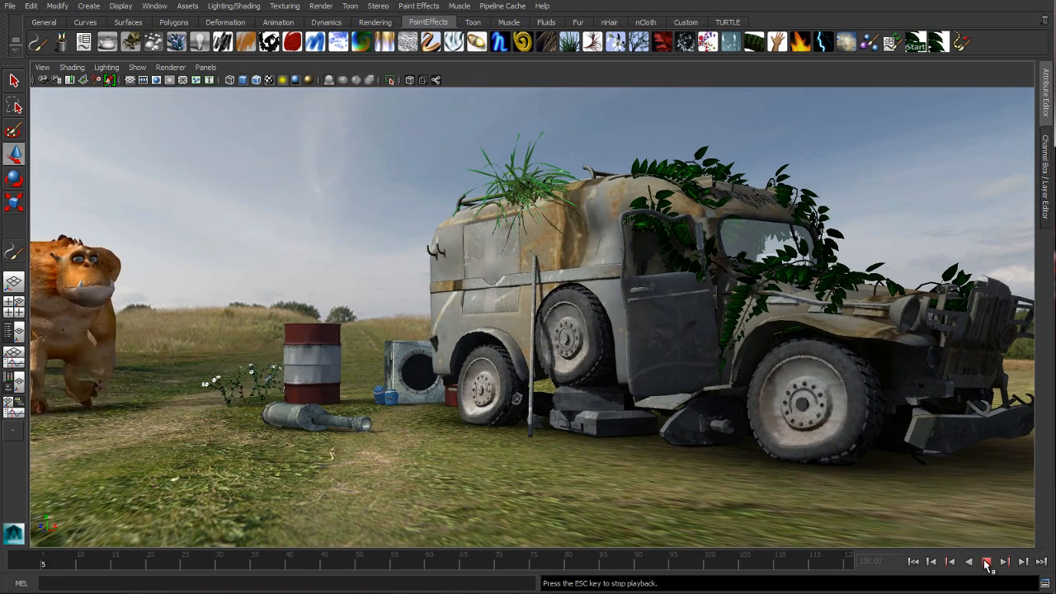